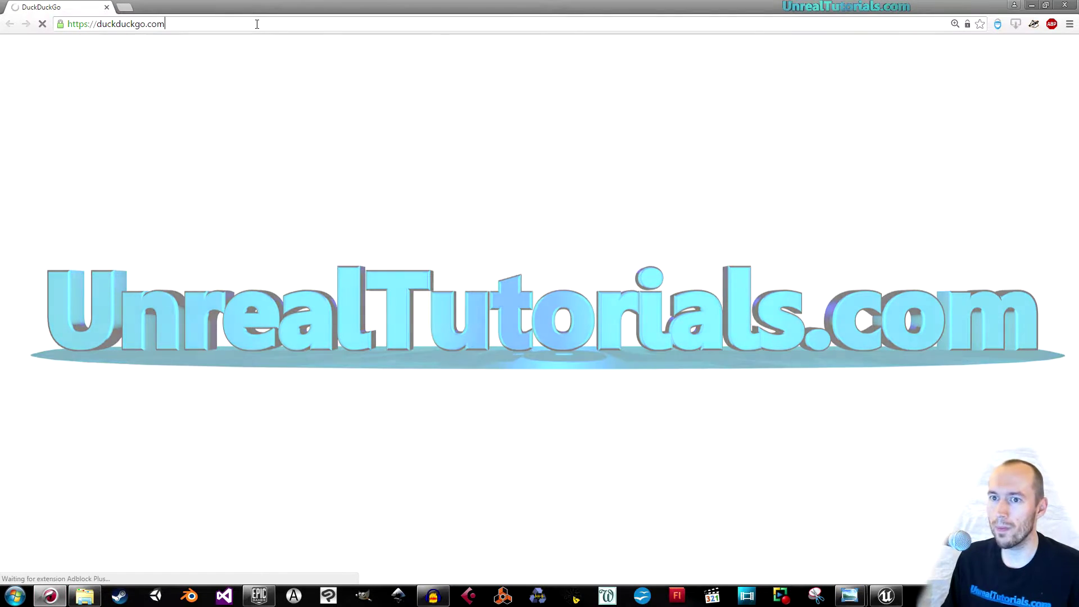
Step: Go to the unrealtutorials.com site from the address bar
click(258, 24)
text(unreal)
key(Return)
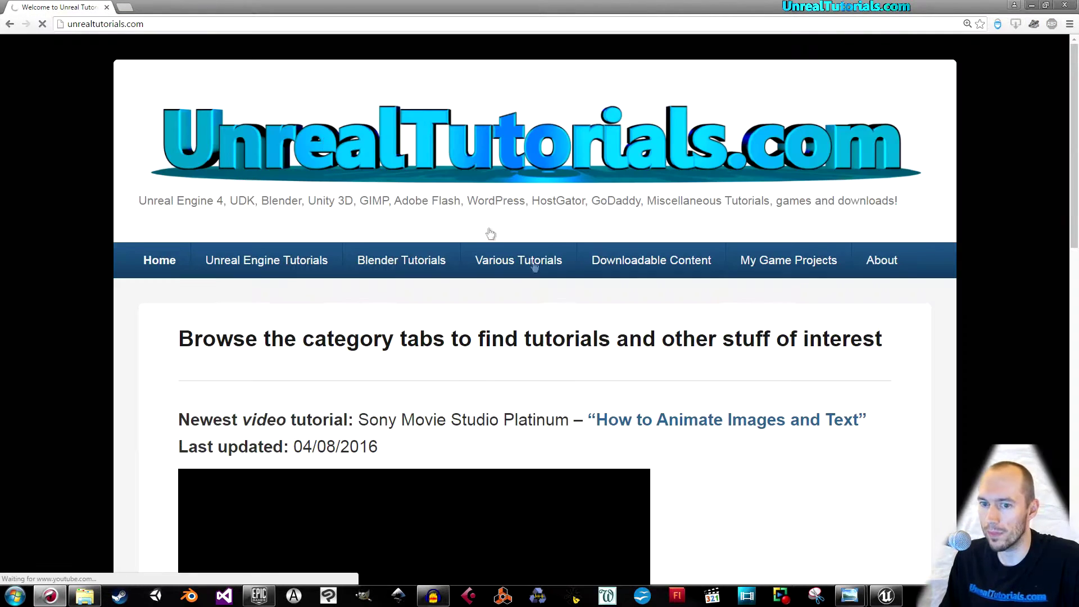
Step: Open the free Textures downloads page and open the Danger Zone image in a new tab
mouse_move(631, 264)
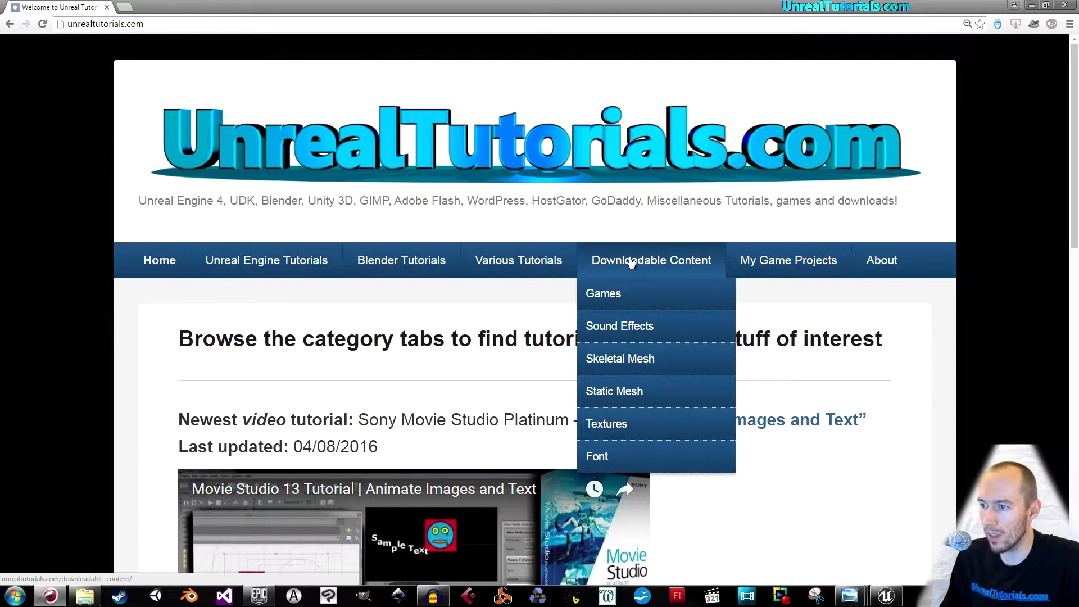
click(633, 428)
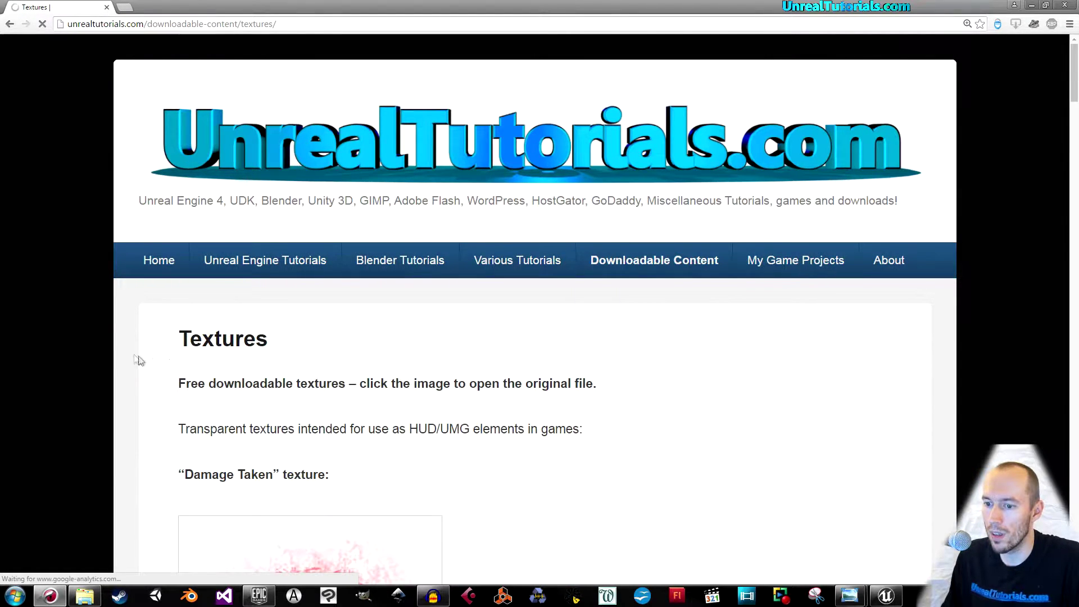
scroll(142, 361, down, 15)
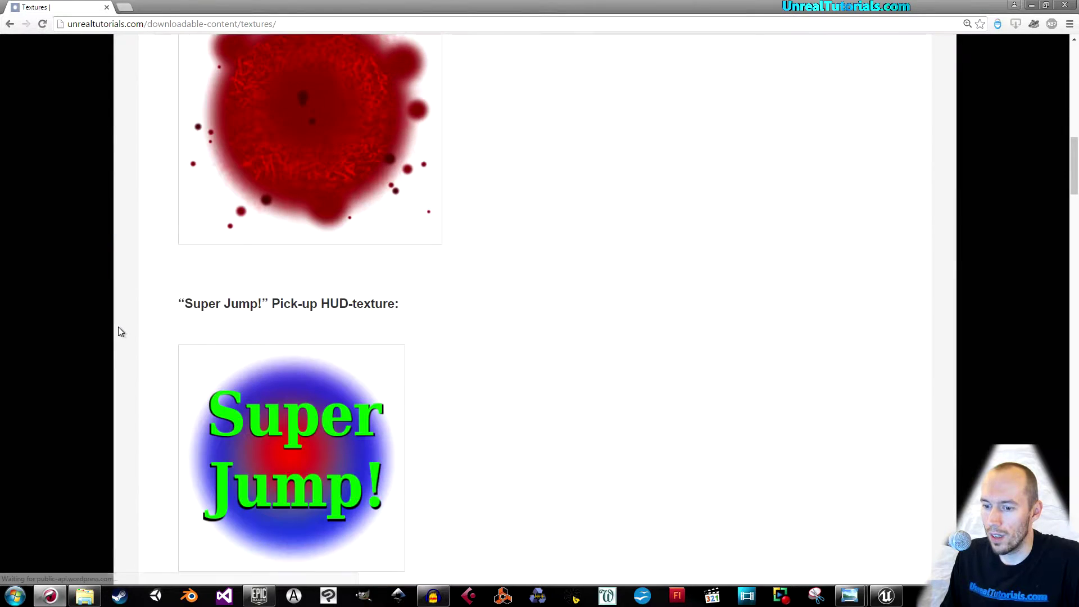
scroll(118, 331, down, 8)
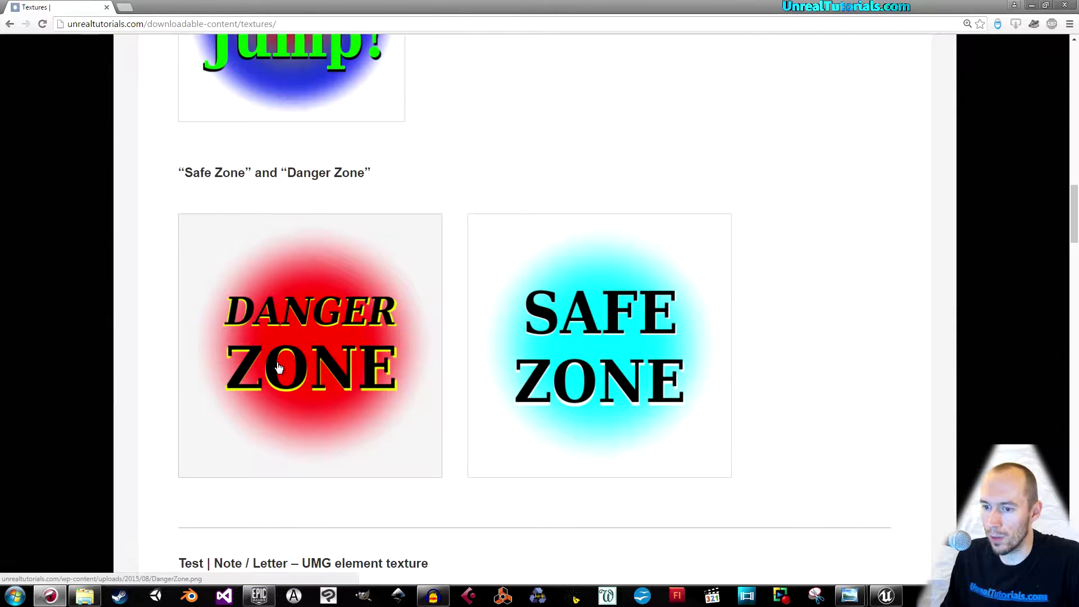
middle_click(279, 367)
Step: Save the Safe Zone image as SafeZone.png in the Downloads folder
ctrl+shift+click(622, 357)
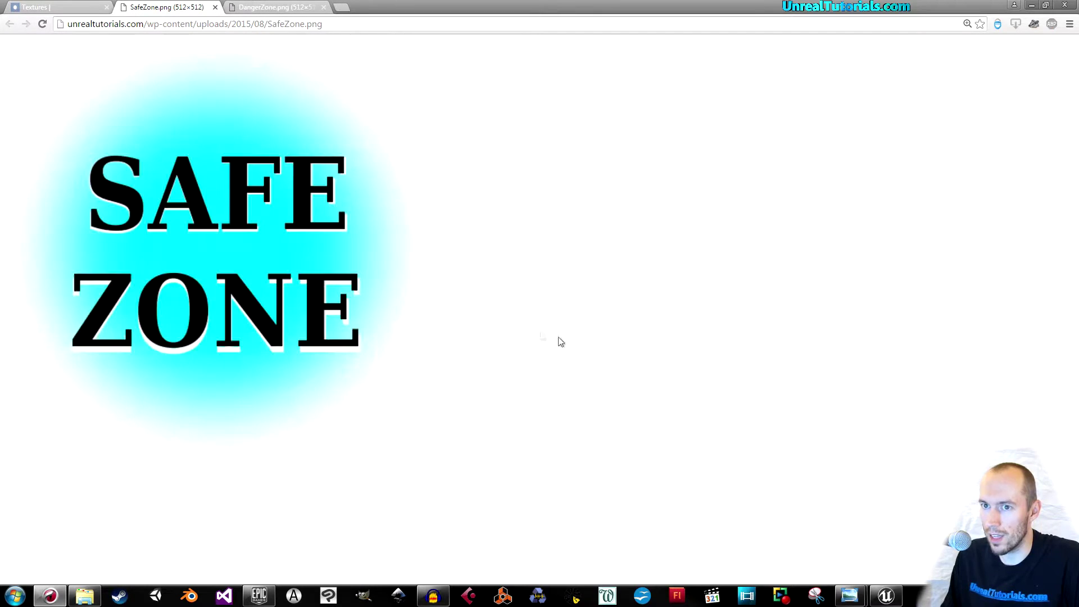
right_click(202, 170)
click(222, 191)
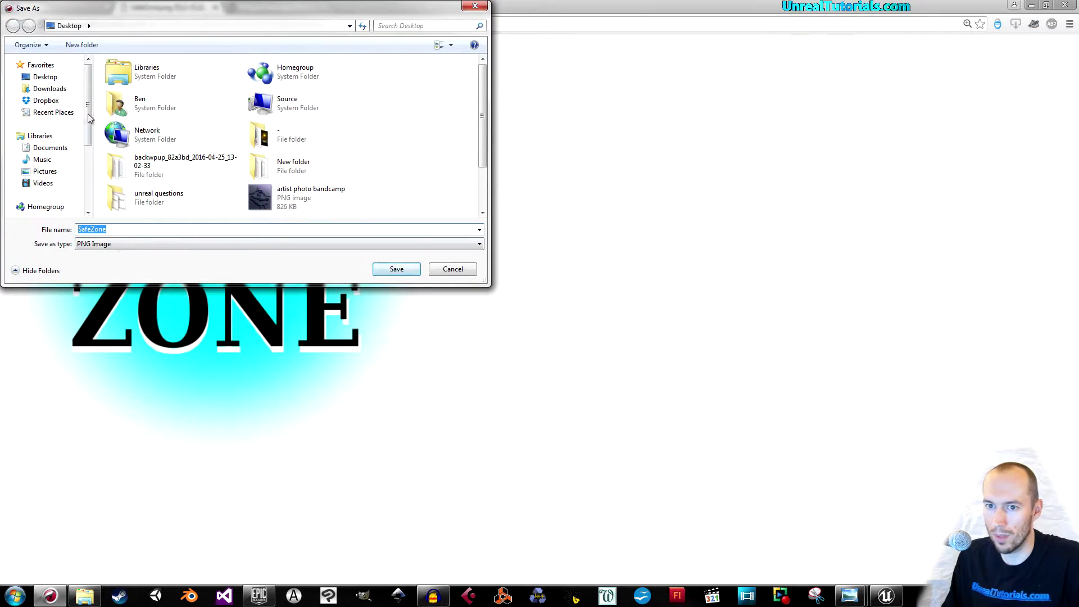
click(54, 90)
click(396, 268)
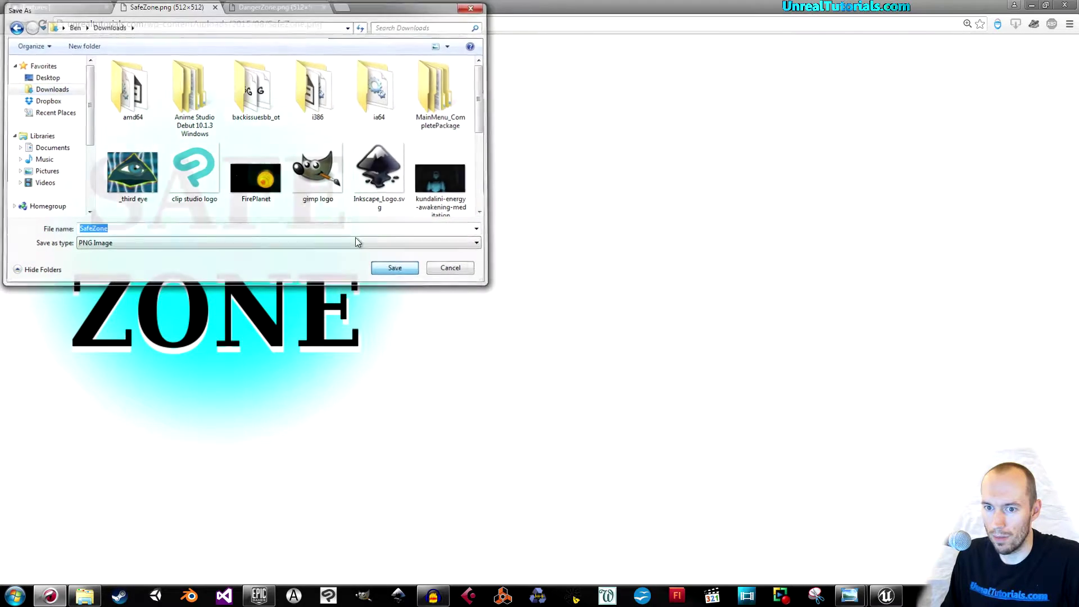
Step: Save the Danger Zone image as DangerZone.png in Downloads, then close the browser
click(267, 6)
right_click(259, 142)
click(269, 161)
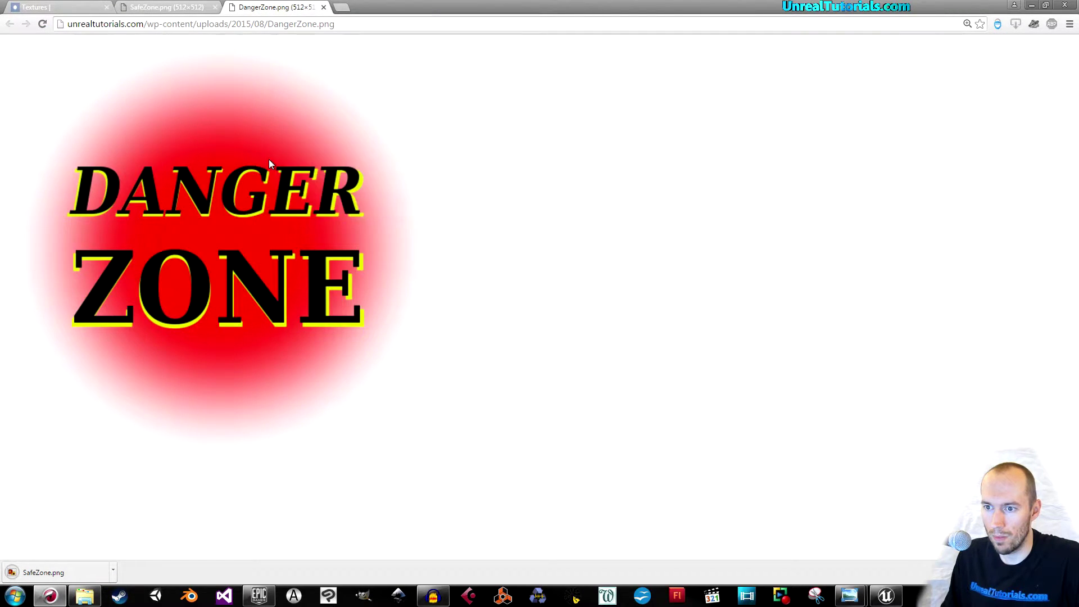
click(396, 269)
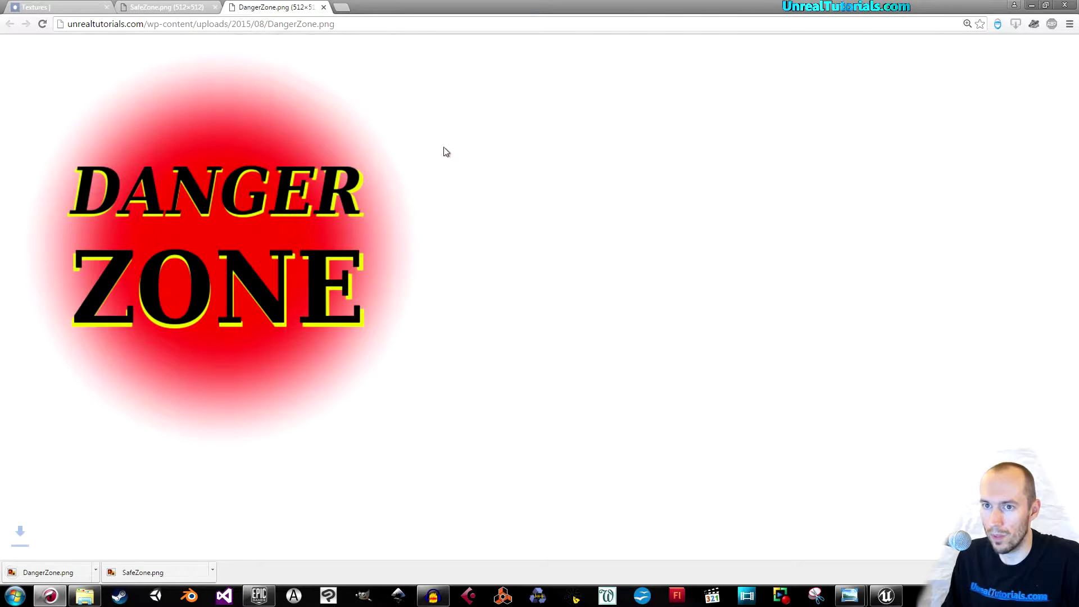
click(1065, 6)
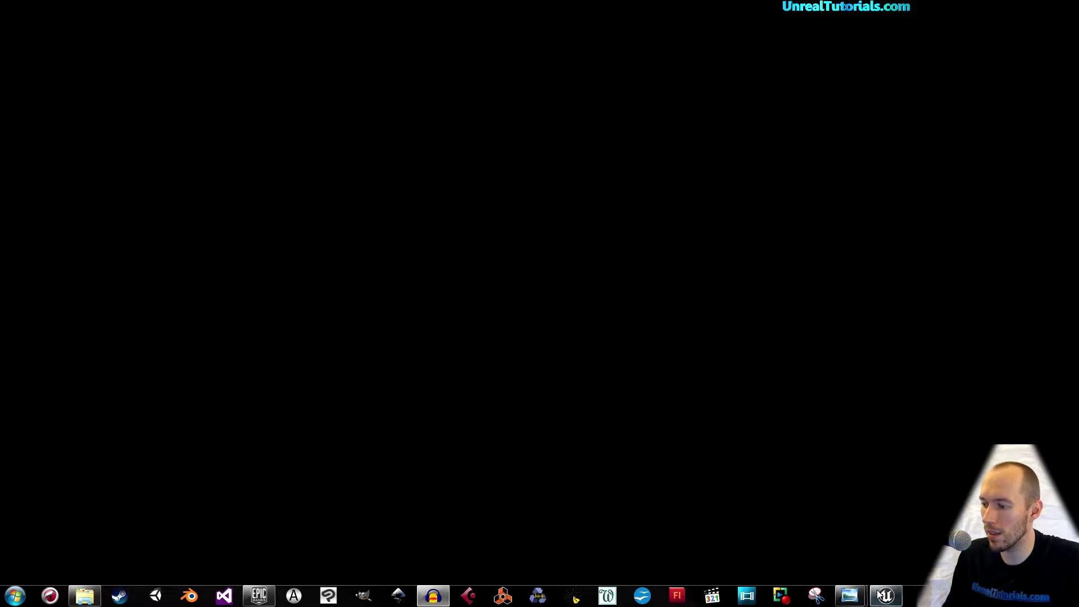
Step: Enlarge the Content Browser, then create and open an AnimatedUMGElements folder in ThirdPersonBP
click(883, 594)
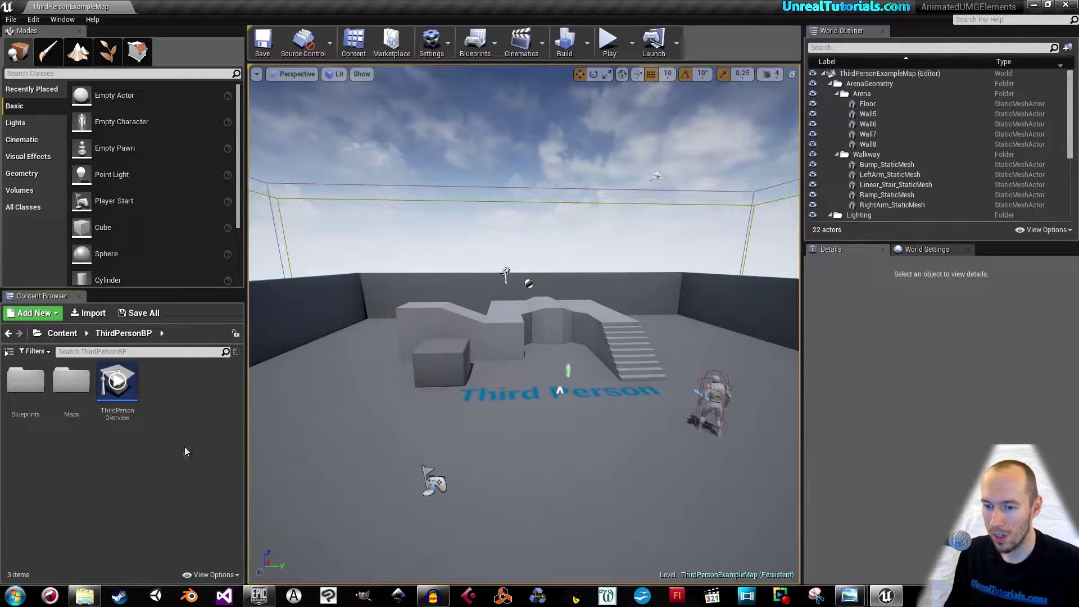
drag(193, 285, 193, 214)
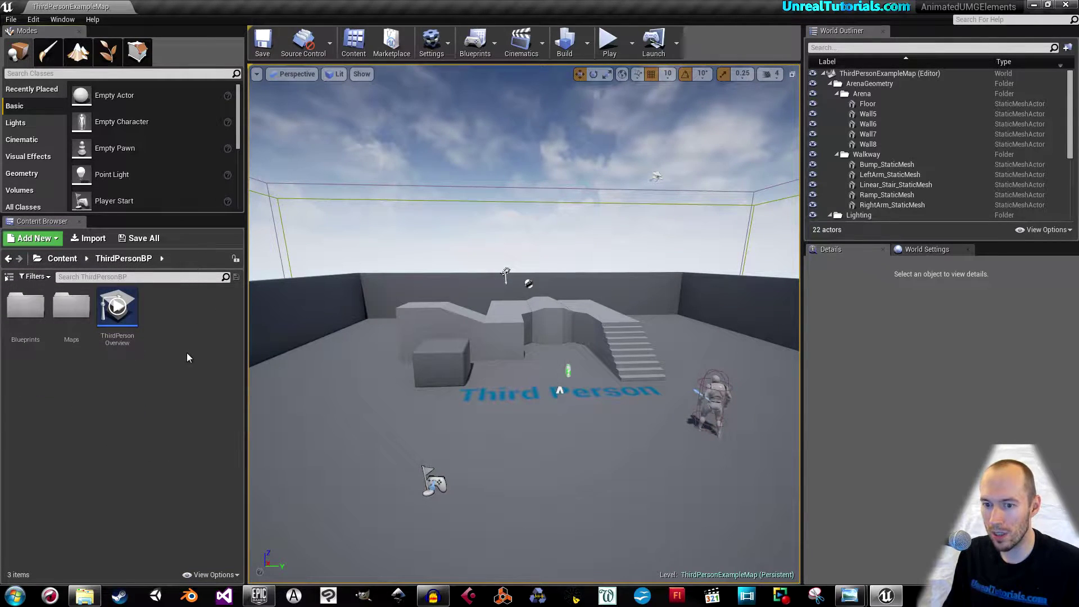
right_click(186, 352)
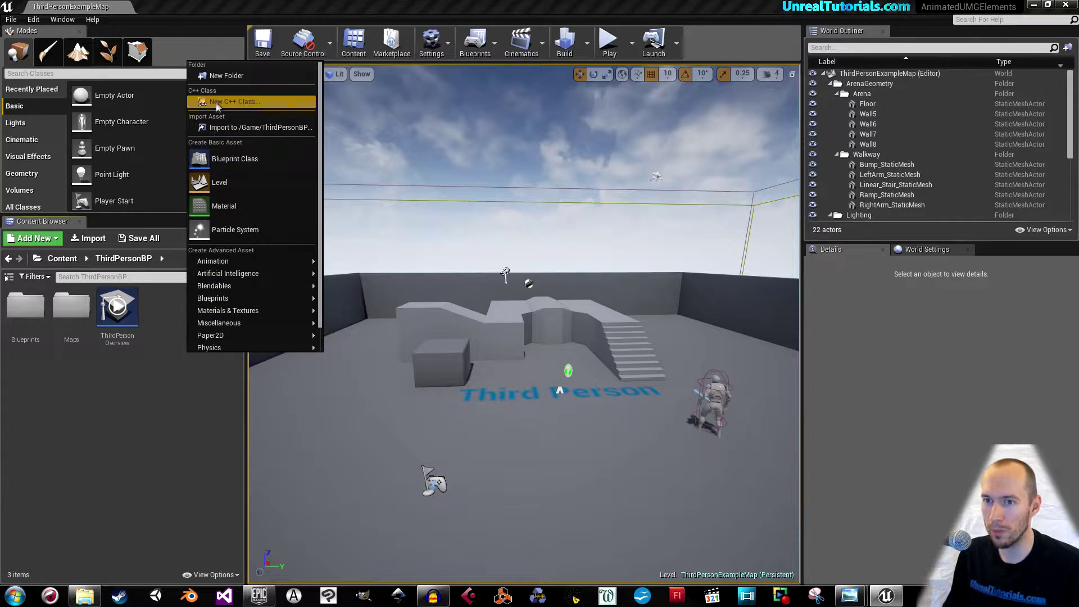
click(226, 75)
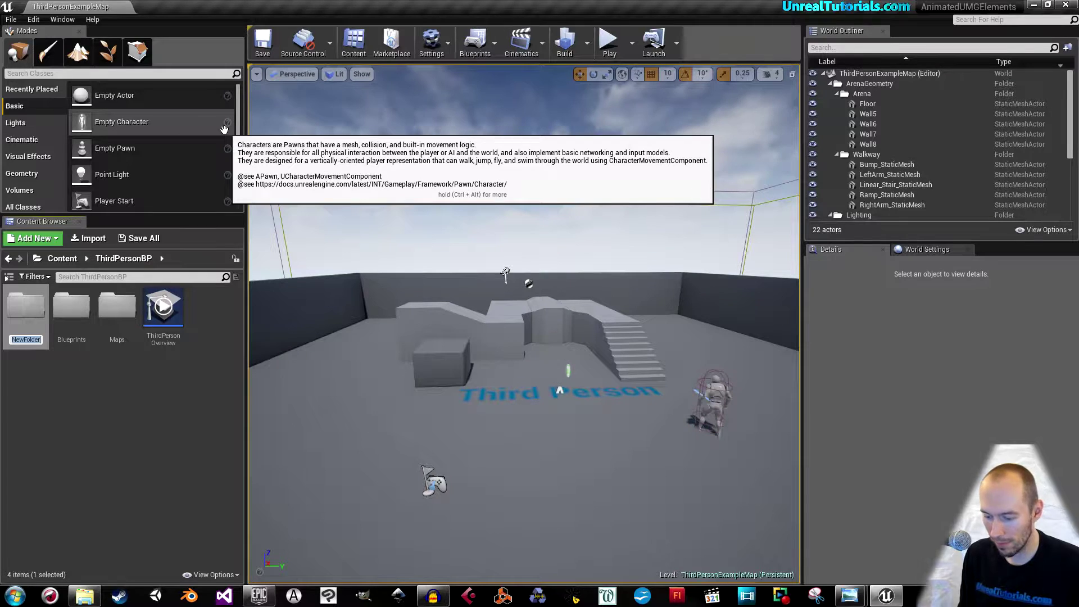
text(Animate)
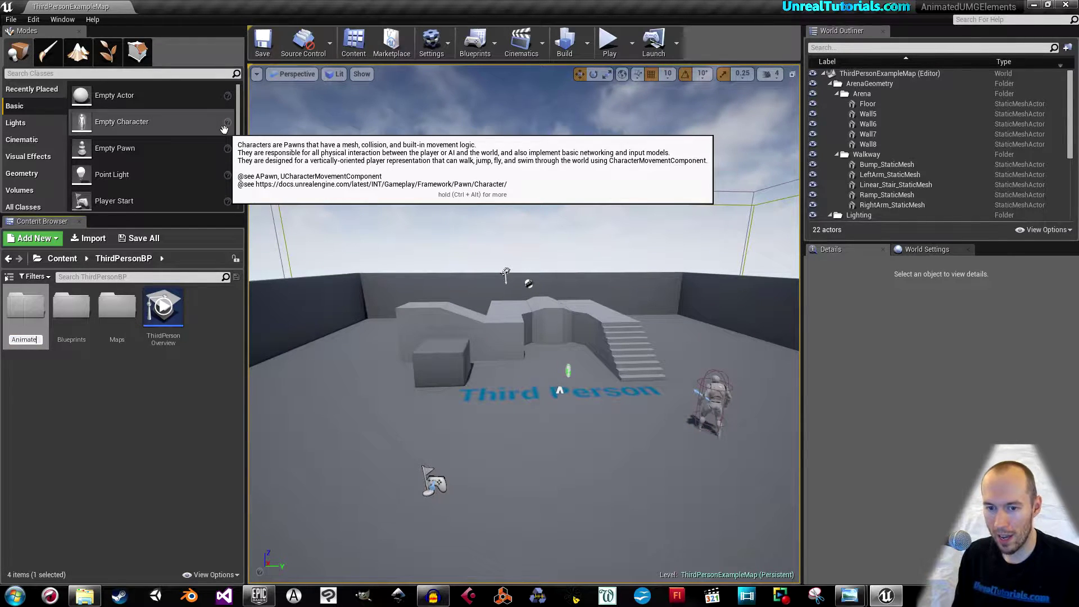
text(dUMGE)
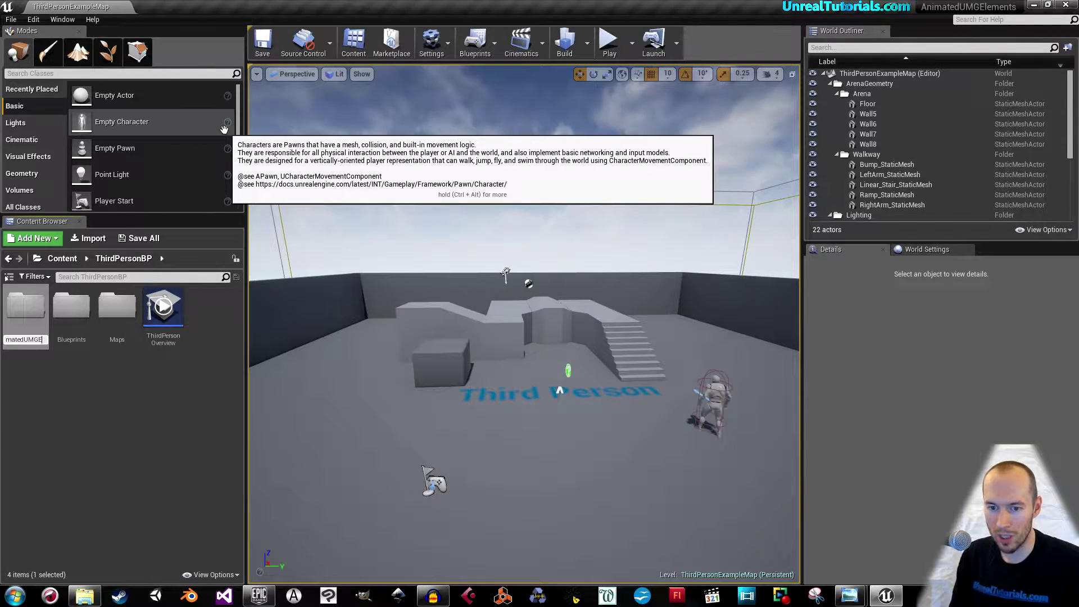
text(lements)
key(Return)
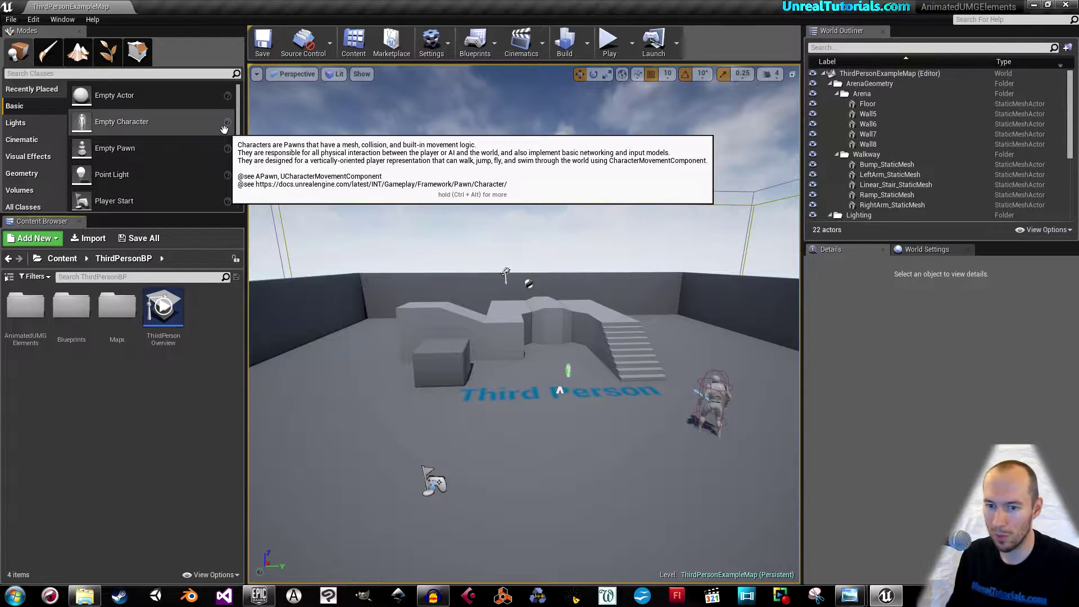
double_click(38, 326)
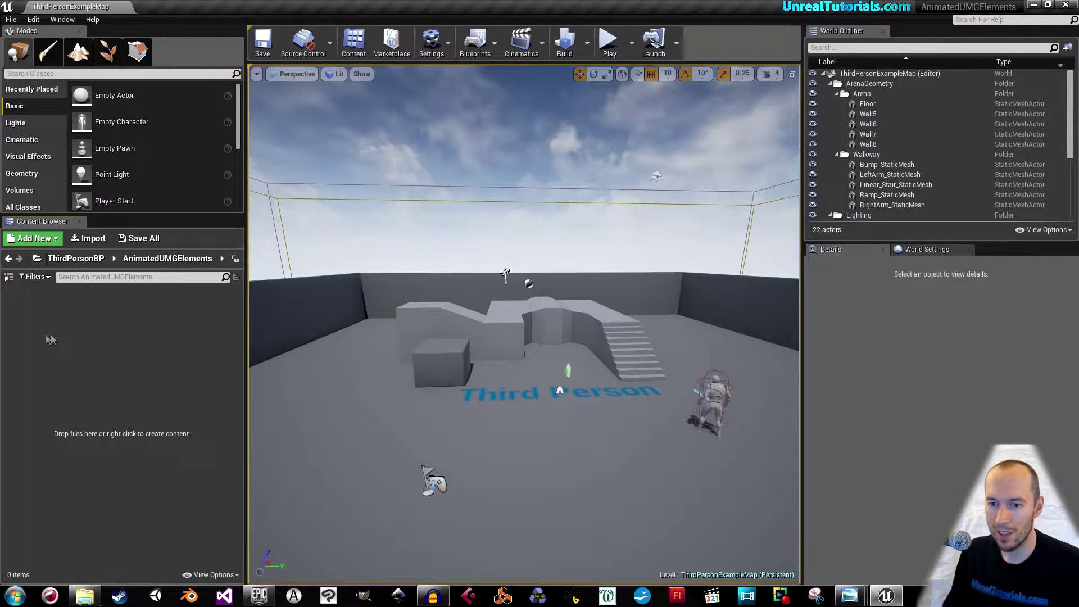
Step: Import the SafeZone image from Downloads into the AnimatedUMGElements folder
click(97, 244)
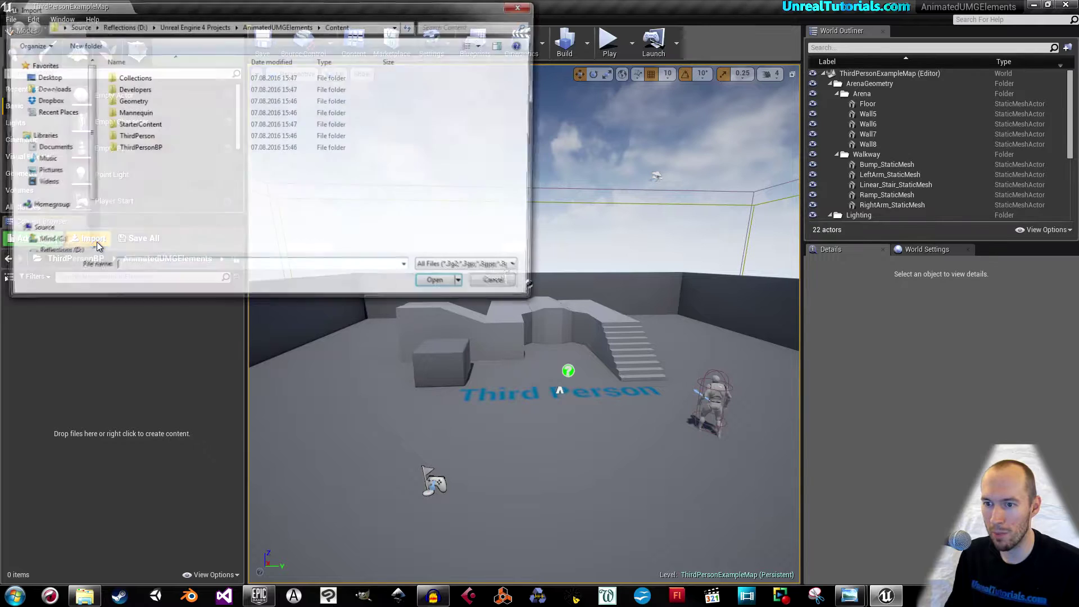
click(49, 88)
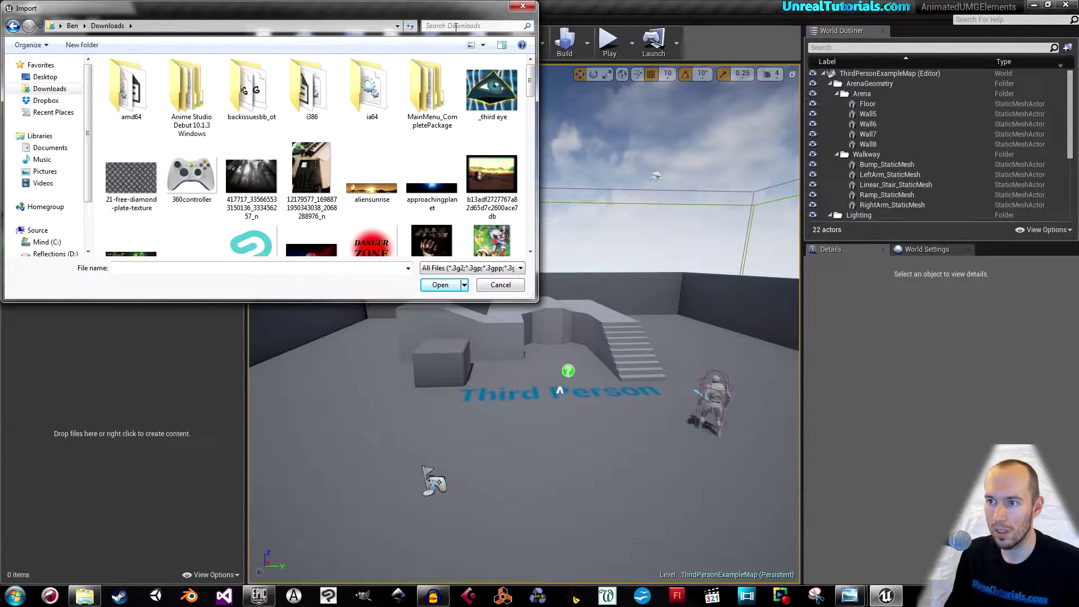
click(436, 26)
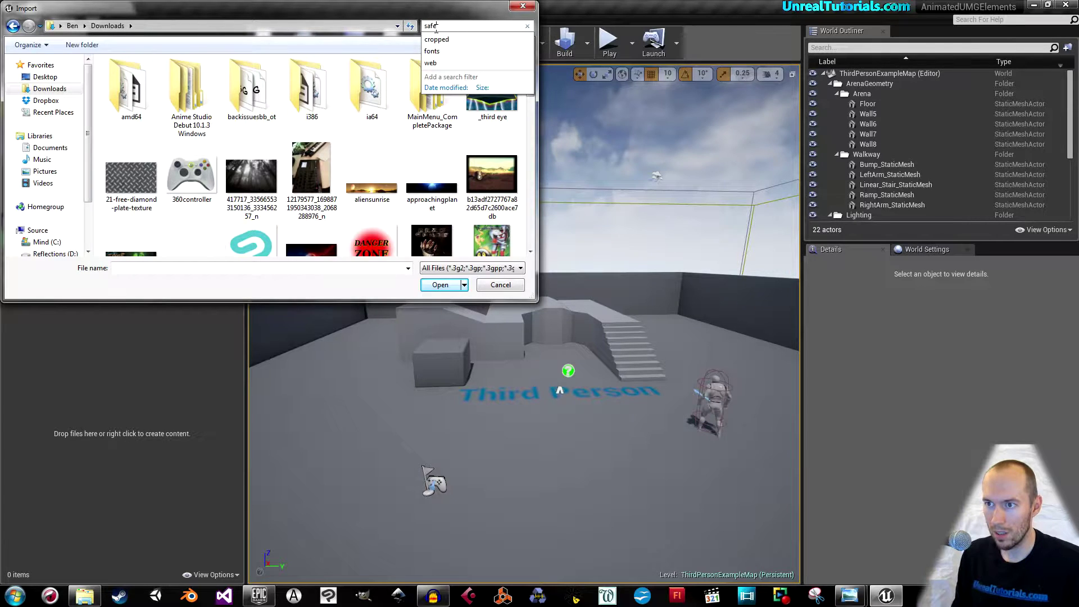
click(135, 87)
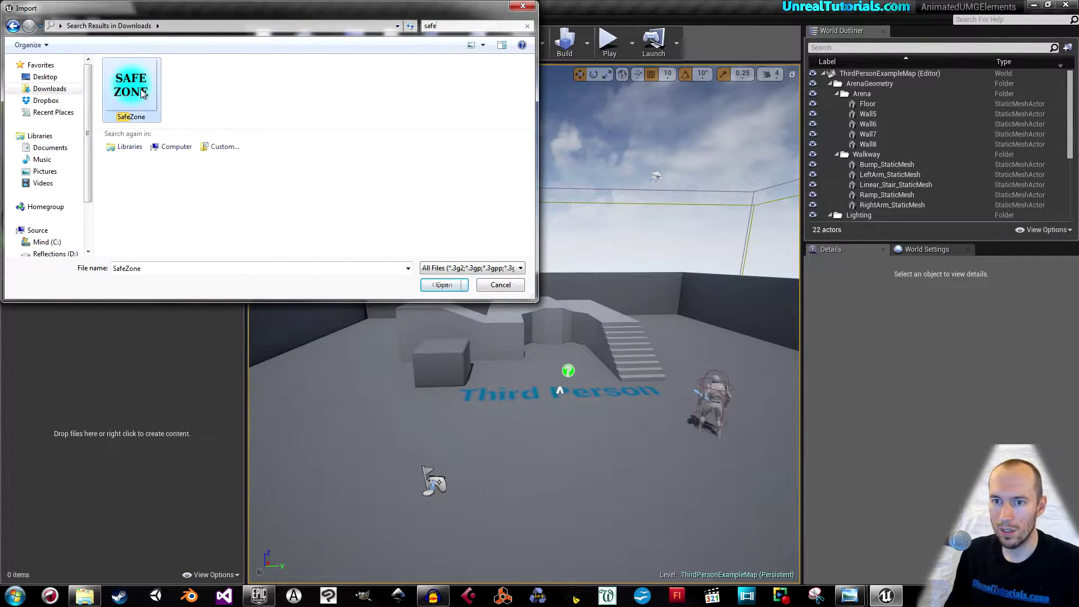
click(441, 285)
Step: Search Downloads for 'danger' and import the DangerZone image as well
click(87, 237)
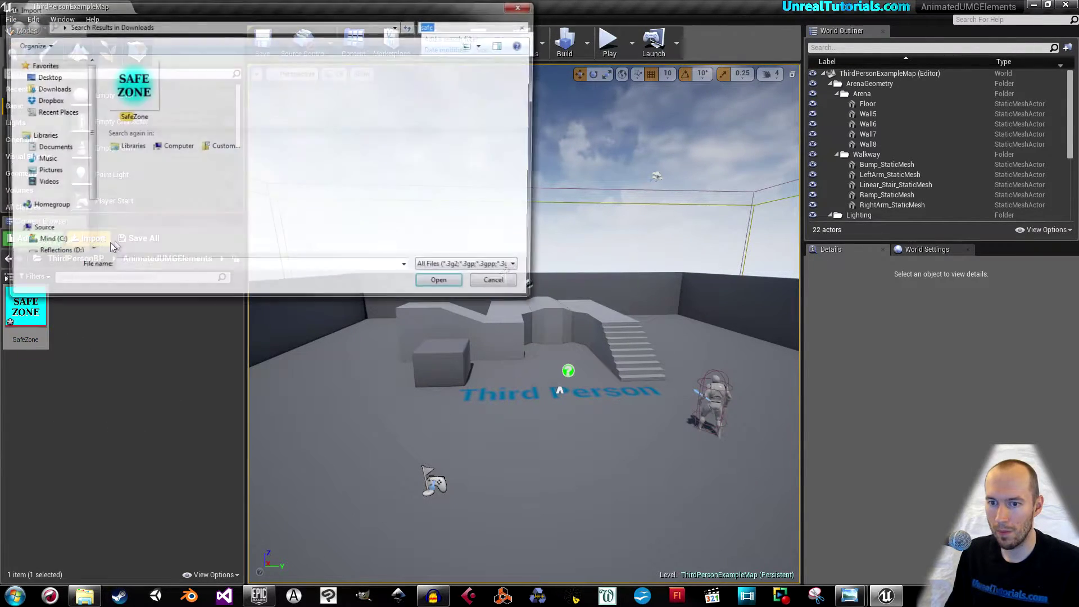
click(485, 27)
text(danger)
click(131, 89)
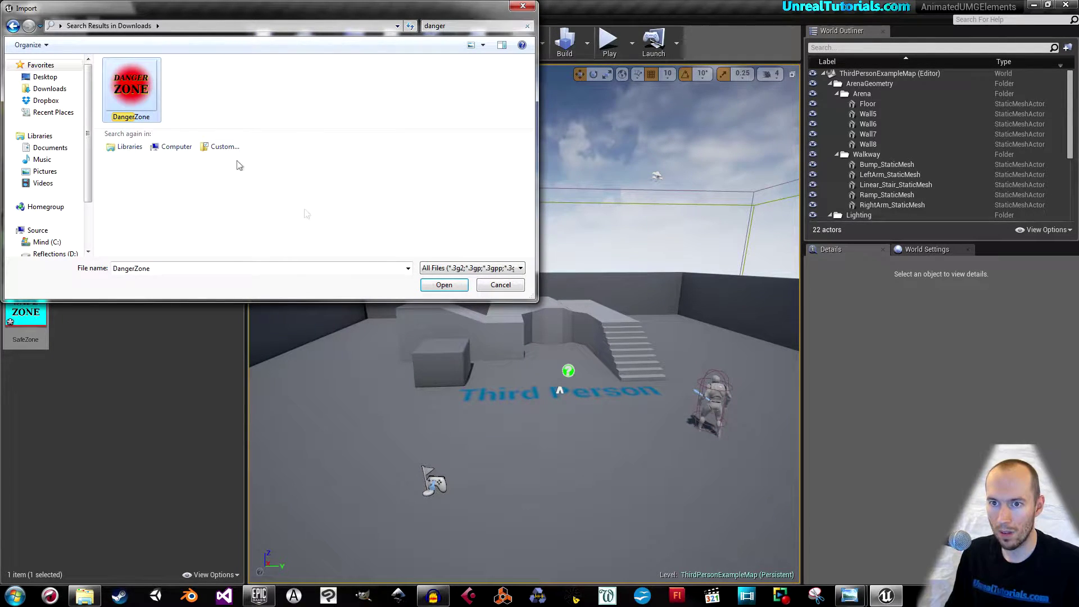
click(444, 284)
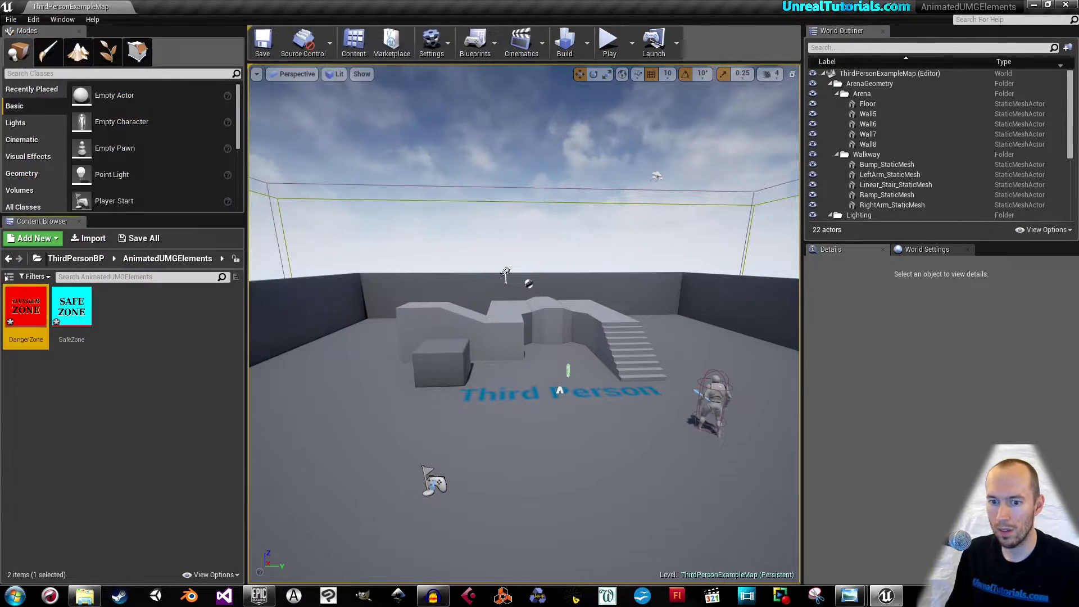
Step: Create an Actor-based Blueprint Class and name it DangerZone_BP
right_click(154, 346)
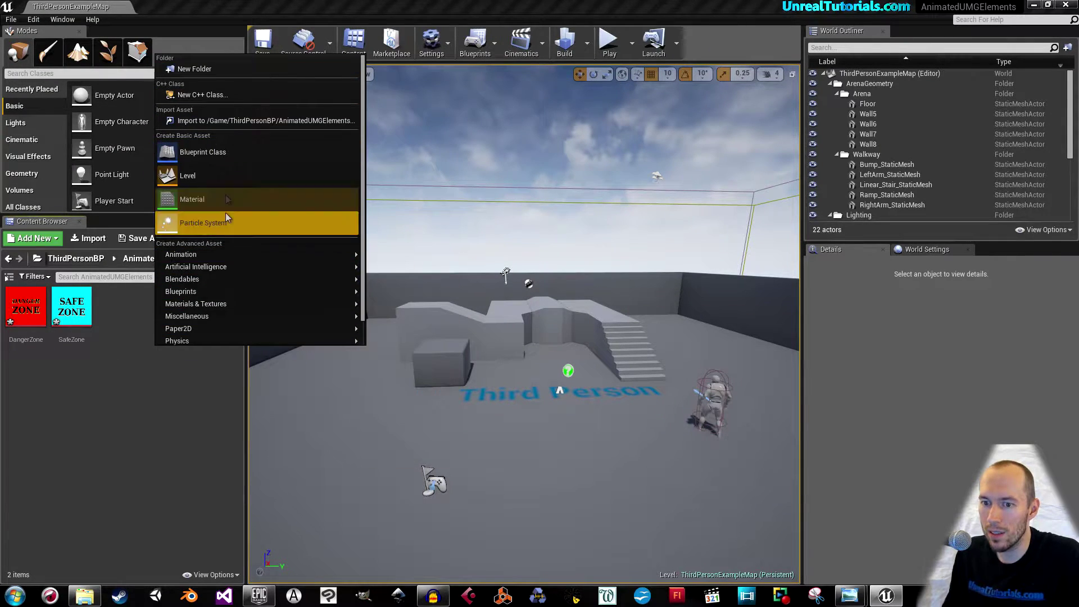
click(221, 158)
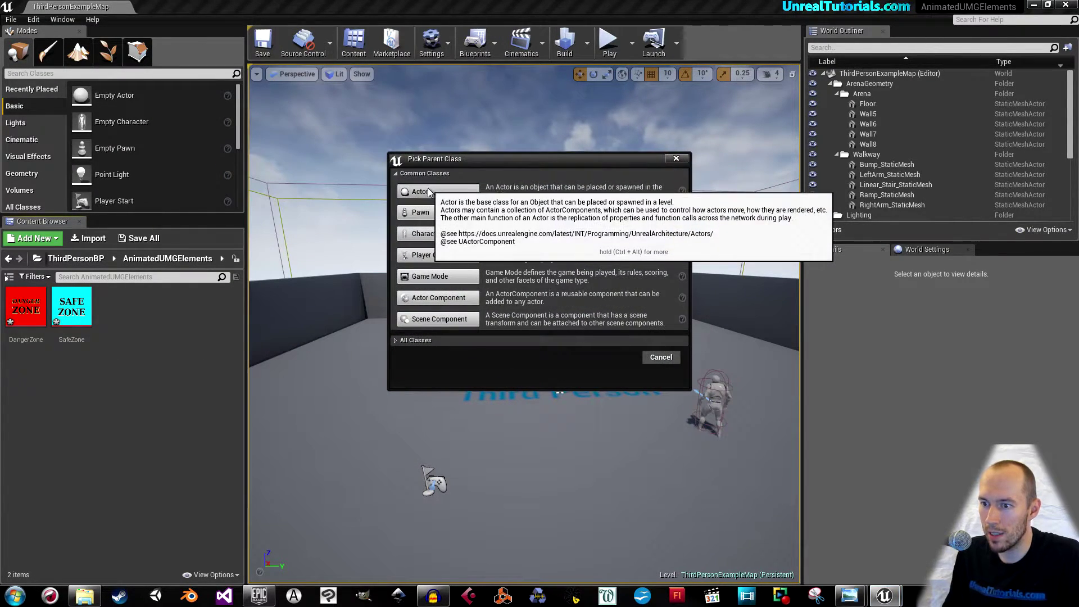
click(422, 192)
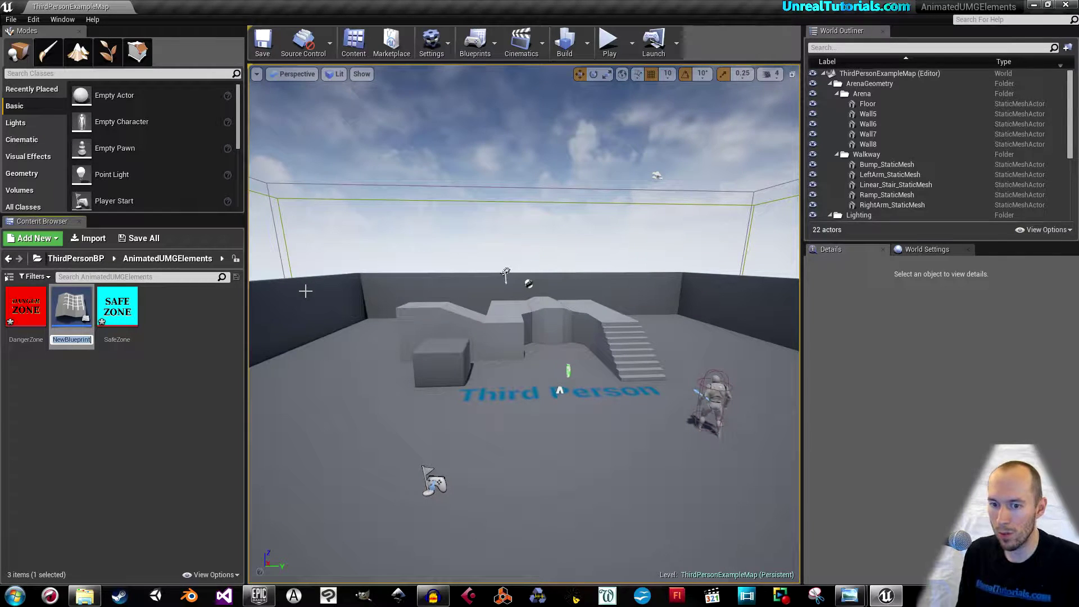
text(D)
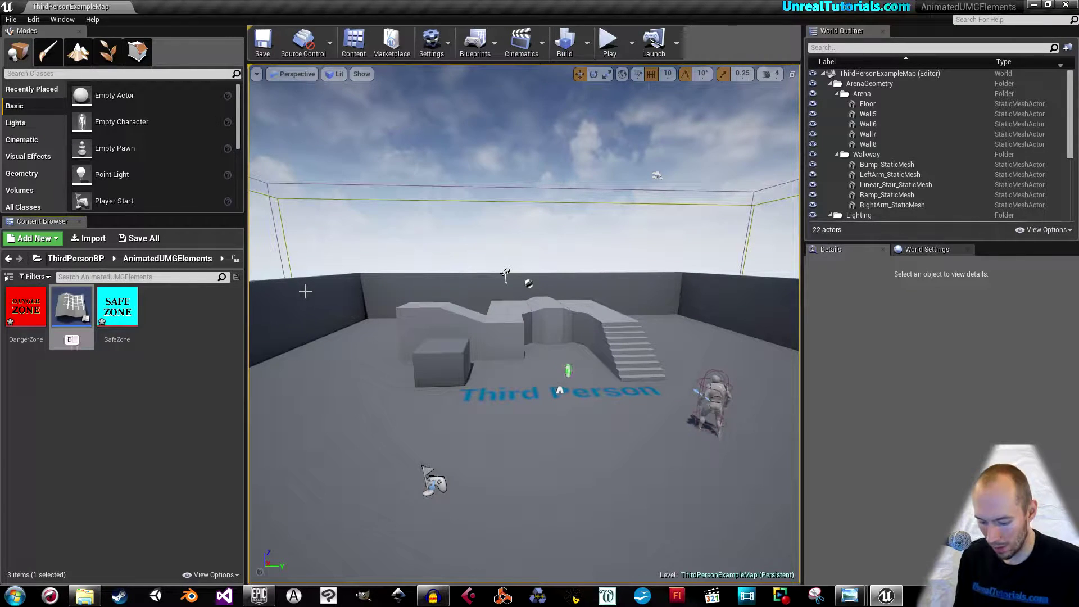
text(angerZone_)
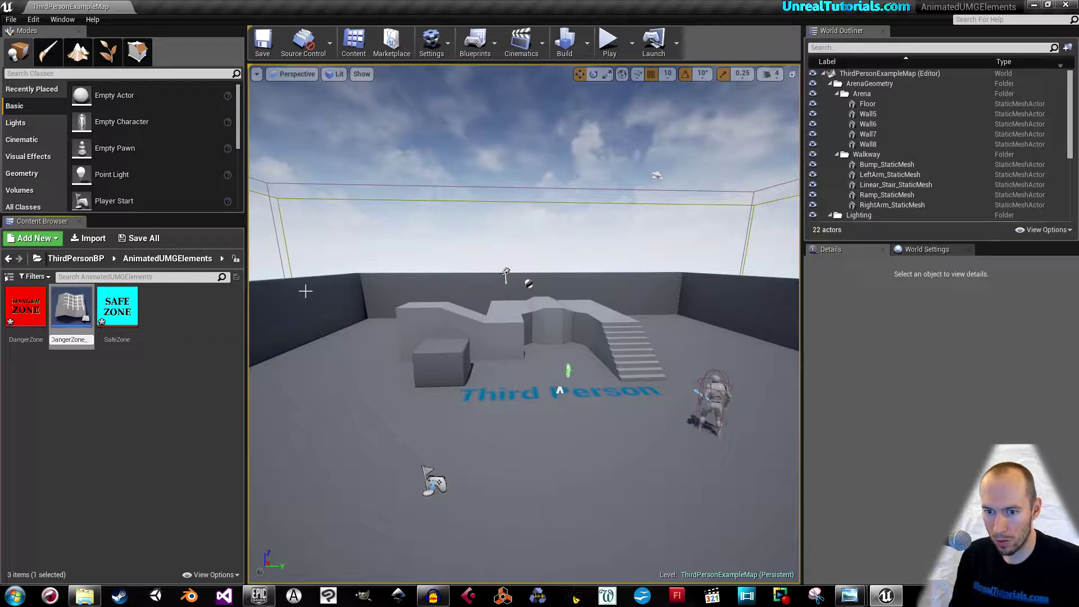
text(BP)
key(Return)
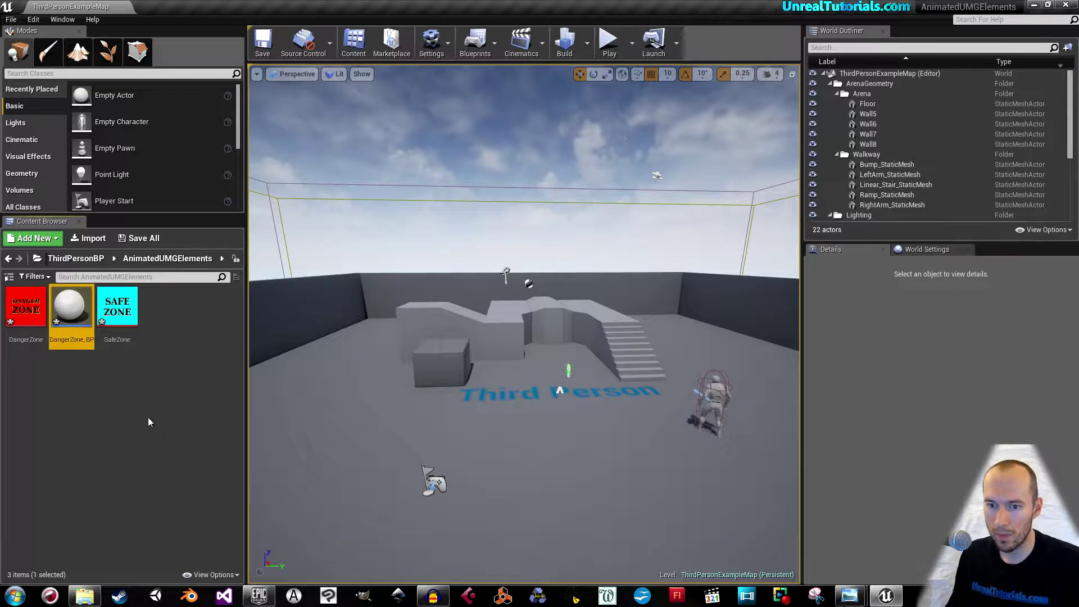
Step: Create a Widget Blueprint named ZoneElements_Widget and open it for editing
right_click(160, 349)
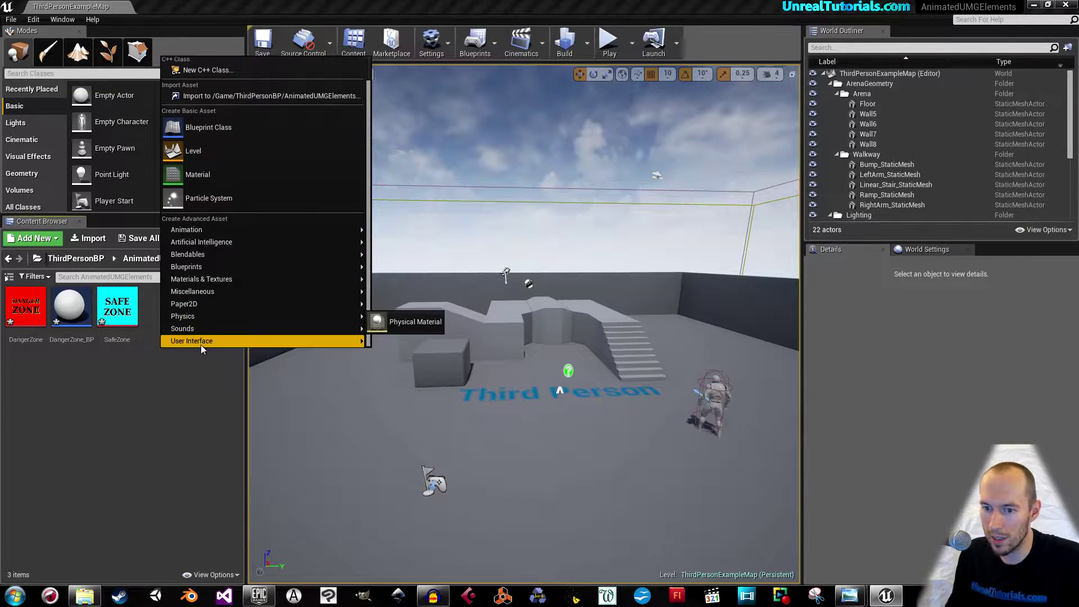
mouse_move(216, 339)
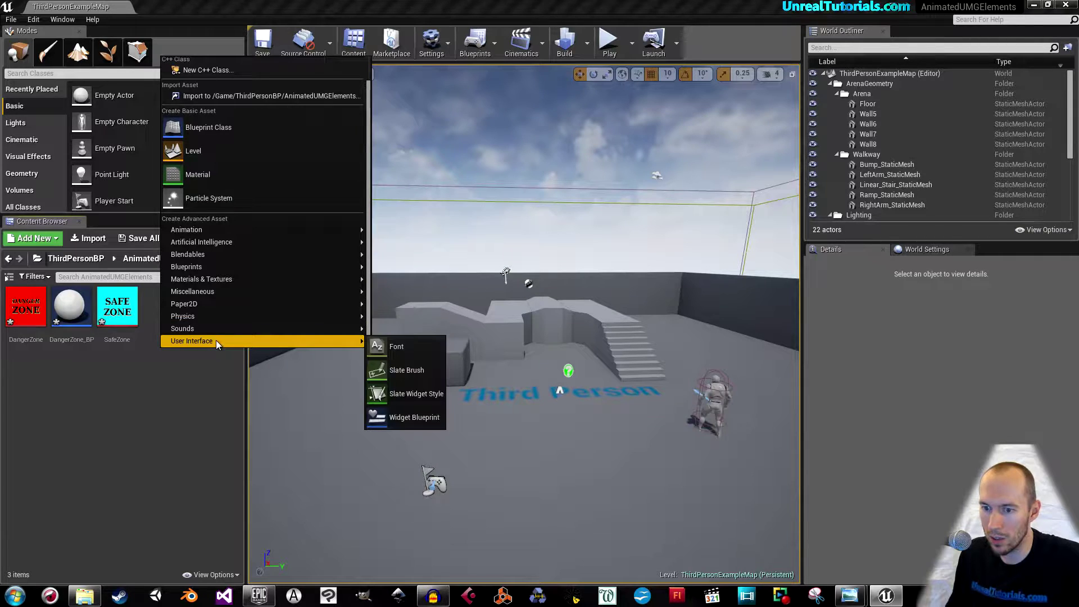
click(397, 411)
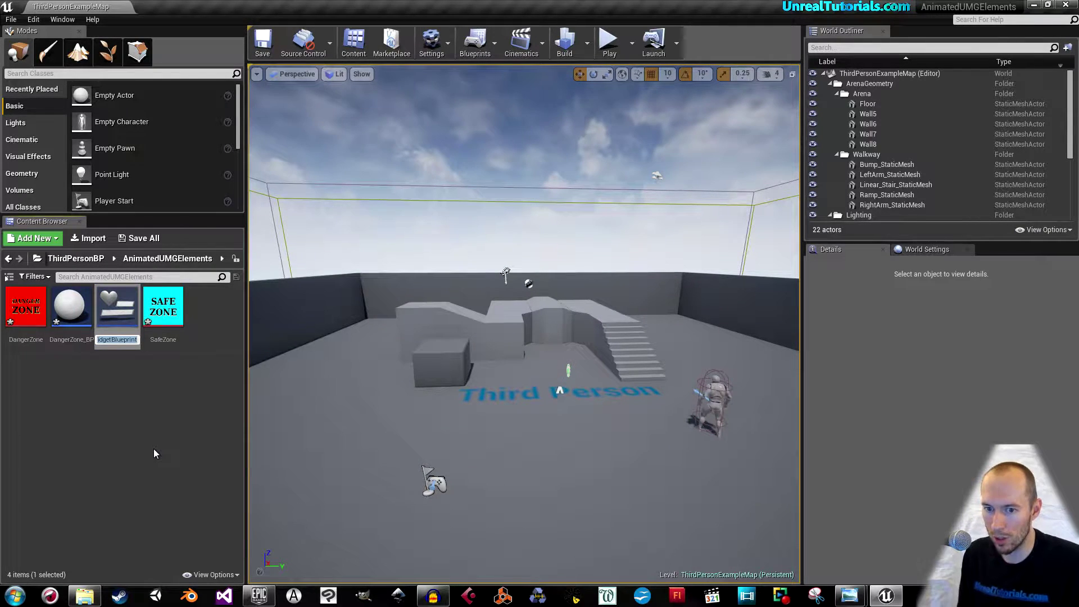
text(ZoneLineElements_Widget)
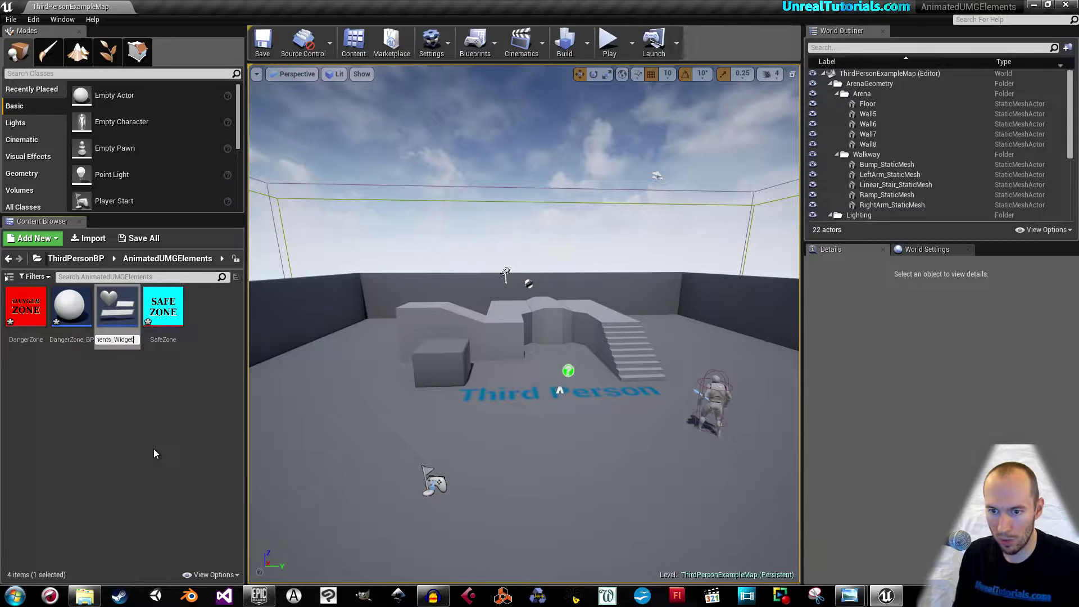
key(Return)
click(148, 453)
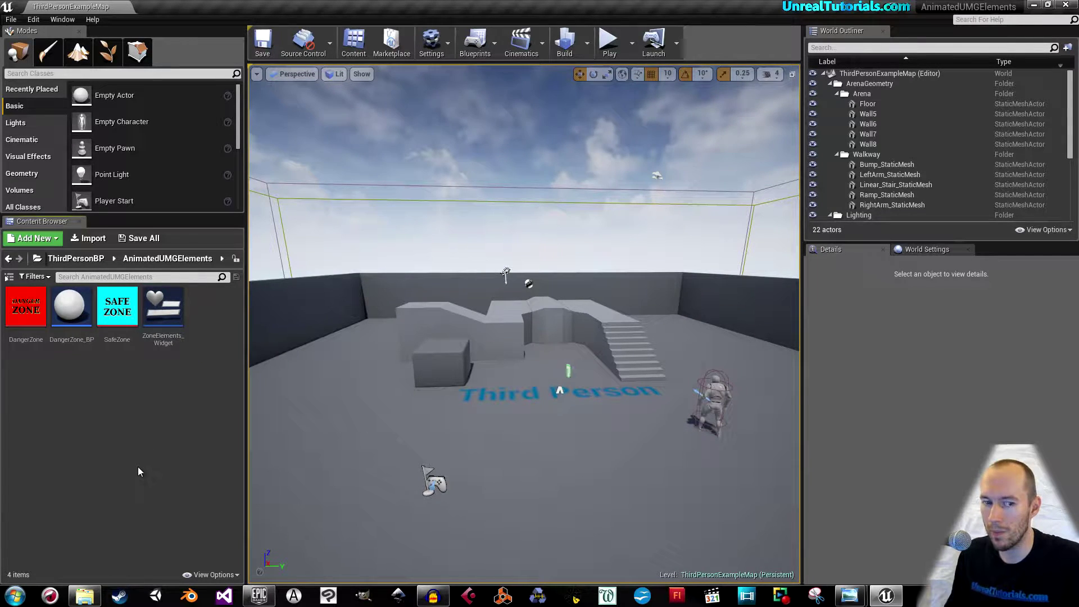
double_click(174, 308)
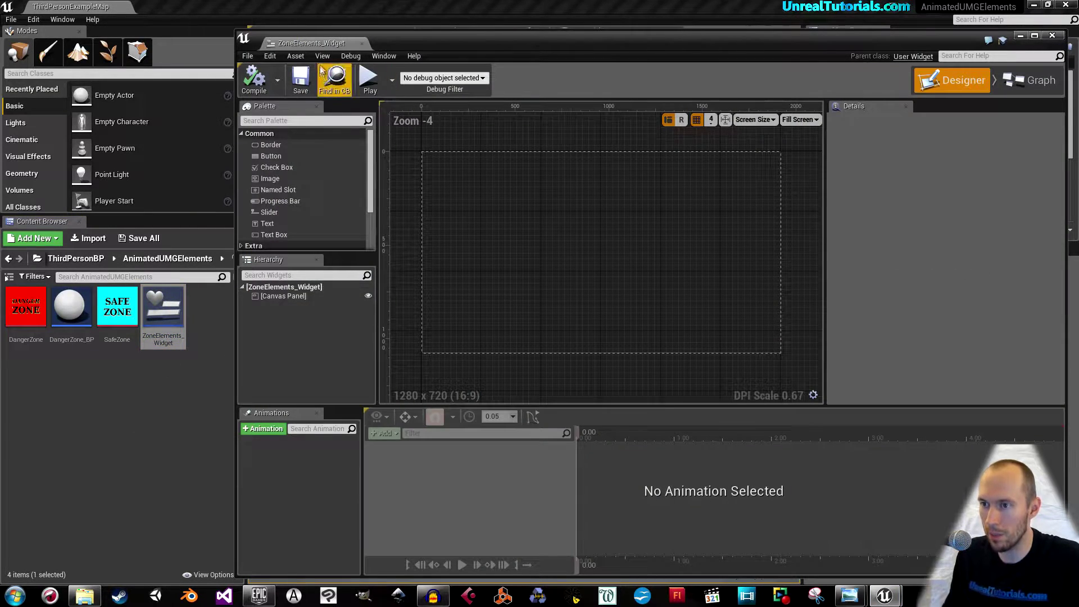
Step: Dock the ZoneElements_Widget editor tab next to ThirdPersonExampleMap
drag(315, 43, 180, 7)
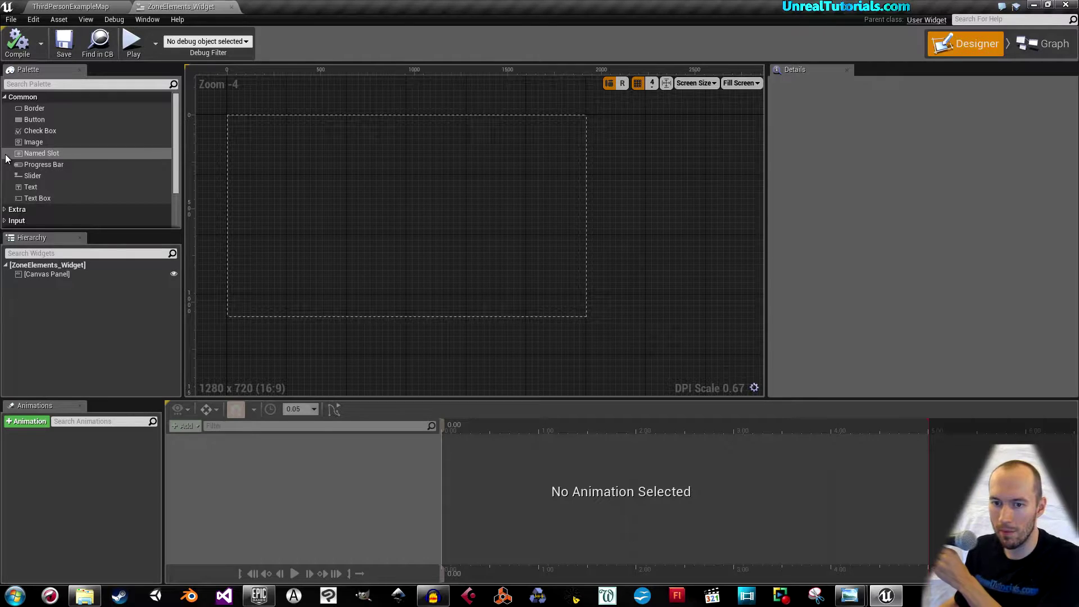
Step: Drag an Image from the Palette into the Canvas Panel and rename it SafeZone
click(39, 144)
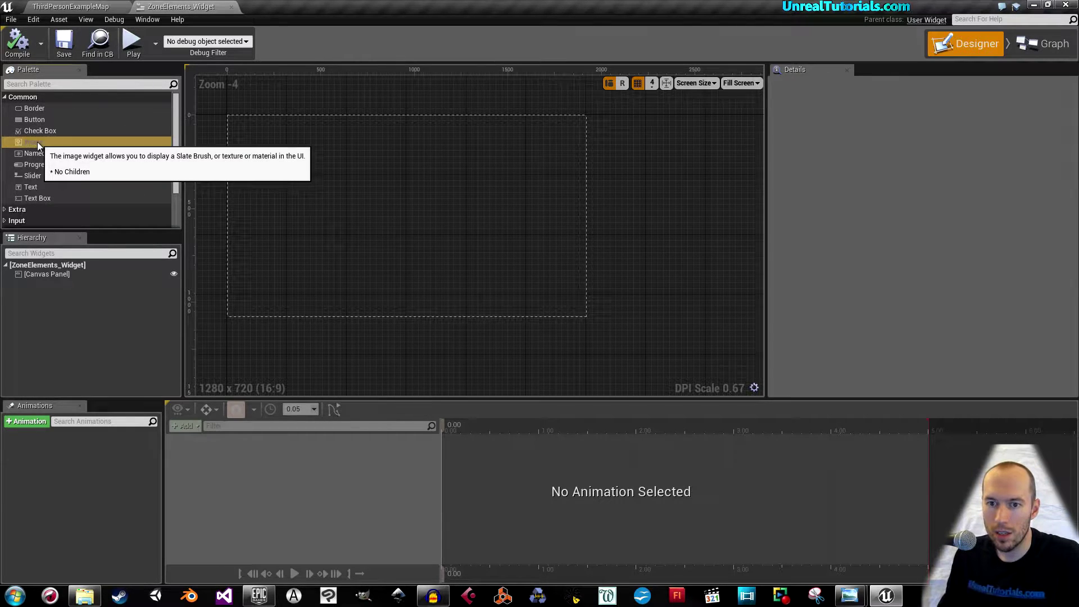
drag(39, 143, 48, 274)
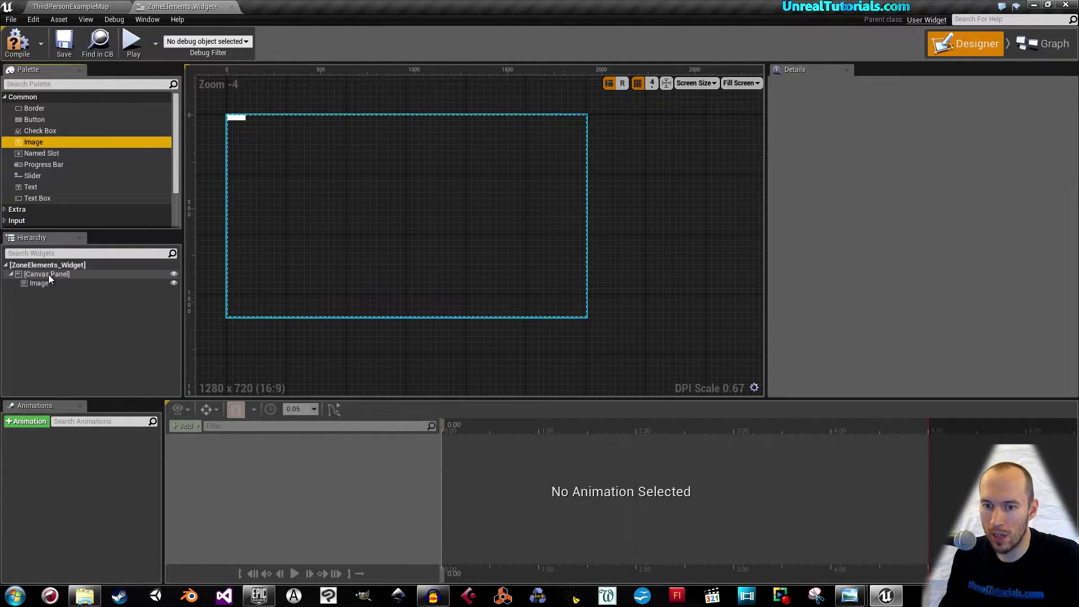
click(42, 285)
click(39, 285)
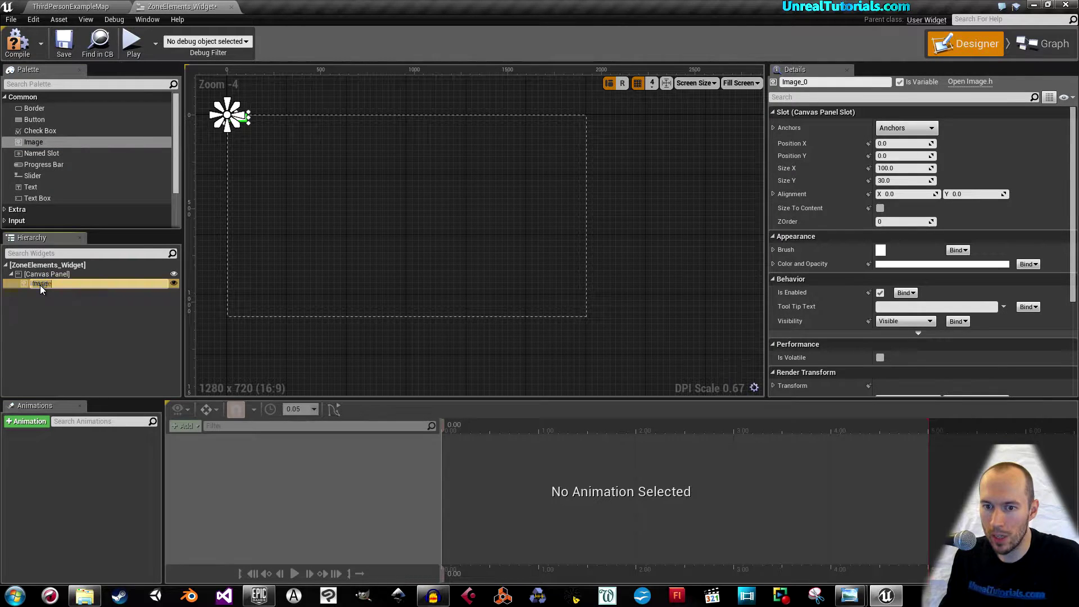
text(SafeZopn)
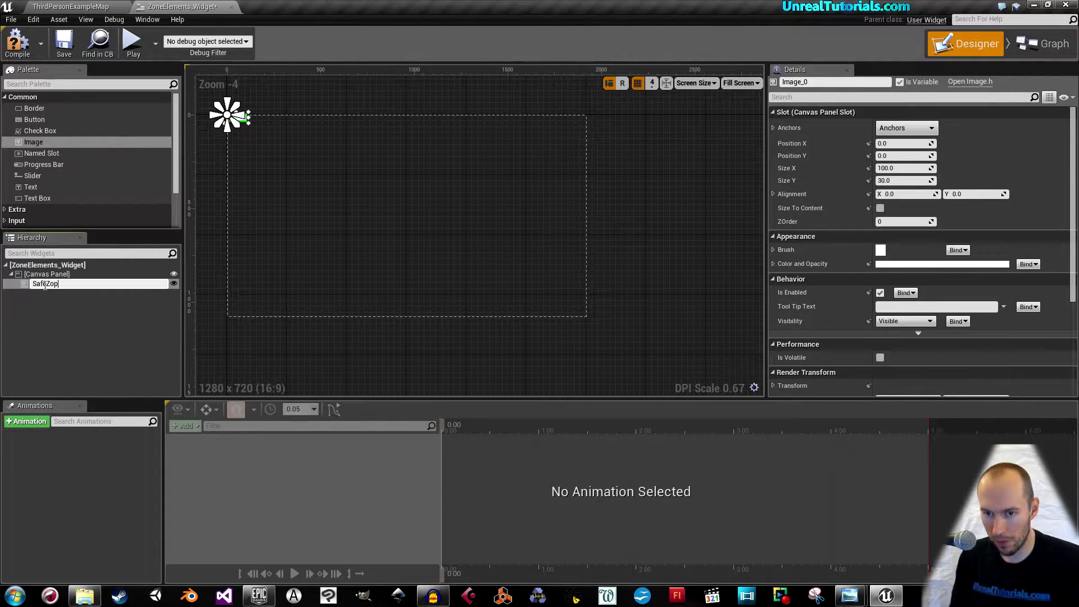
key(Return)
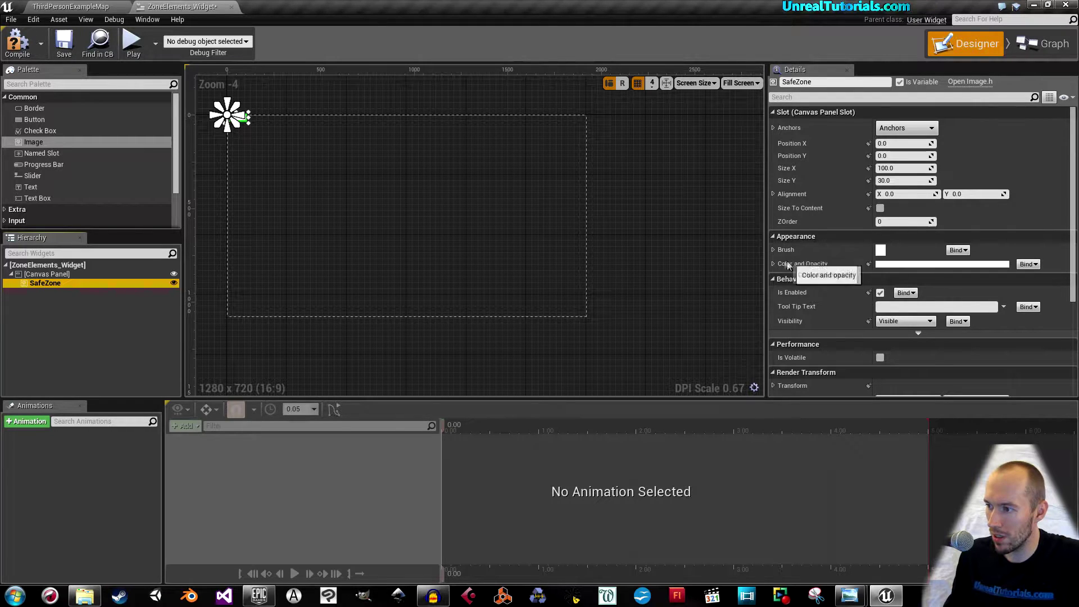
Step: Set the SafeZone image's Brush to the SafeZone texture by searching 'safe'
click(773, 249)
click(950, 271)
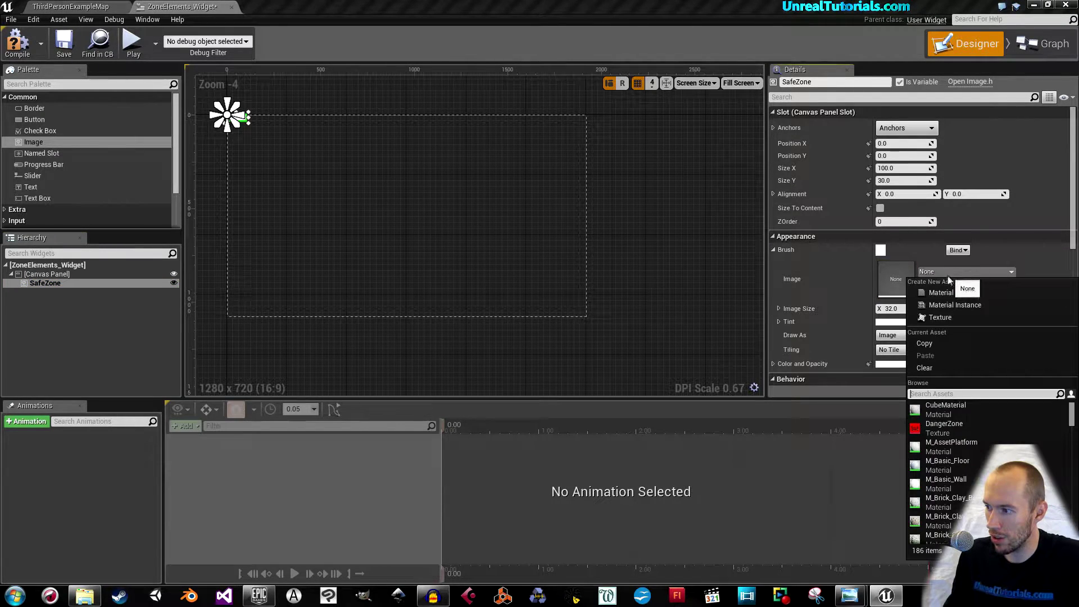
text(safwe)
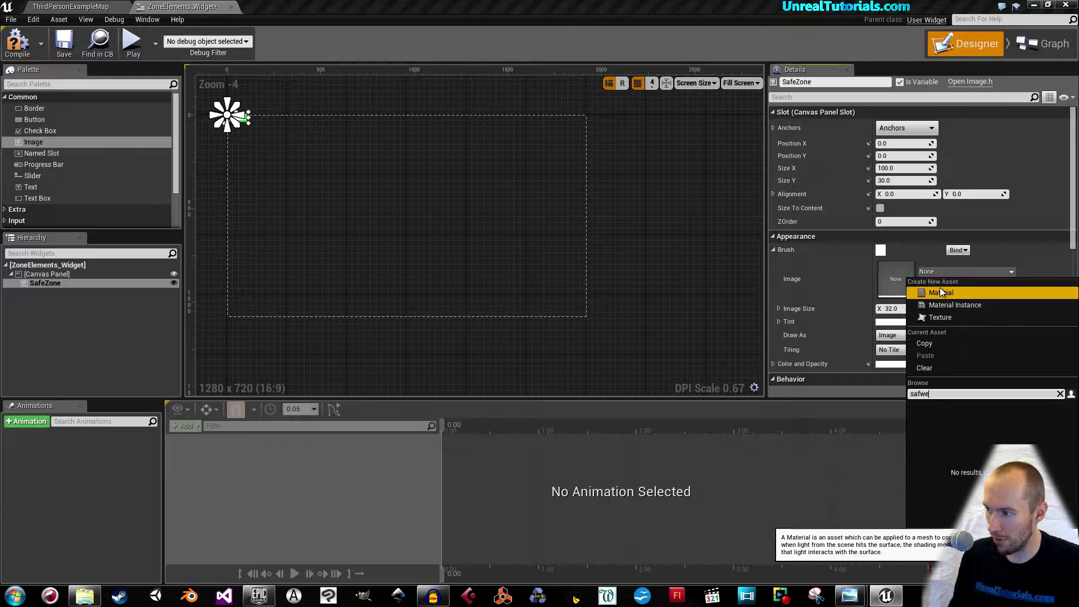
key(BackSpace)
key(BackSpace)
text(e)
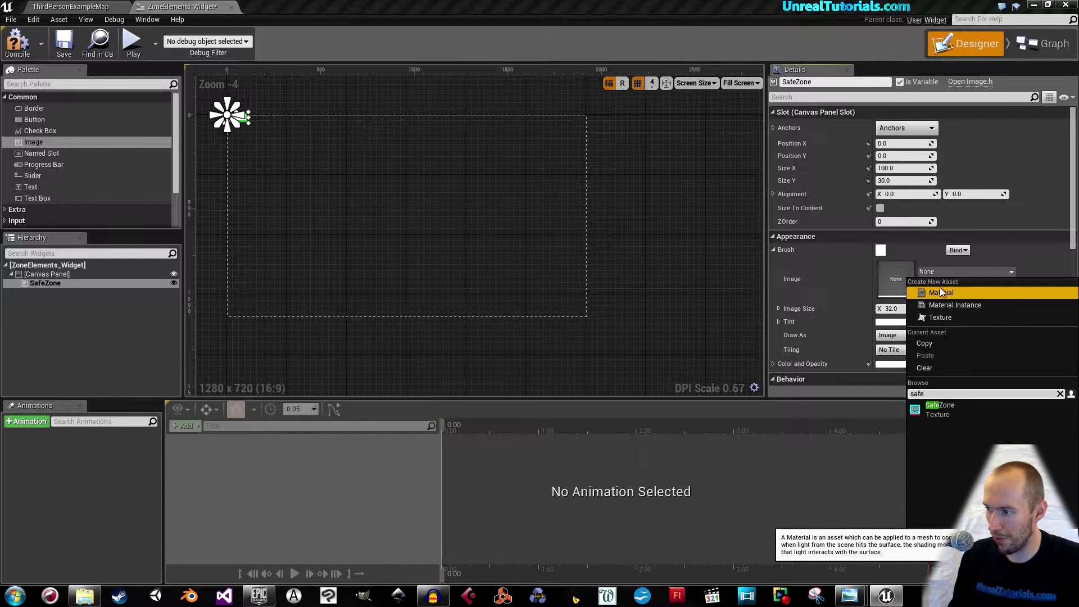
click(941, 405)
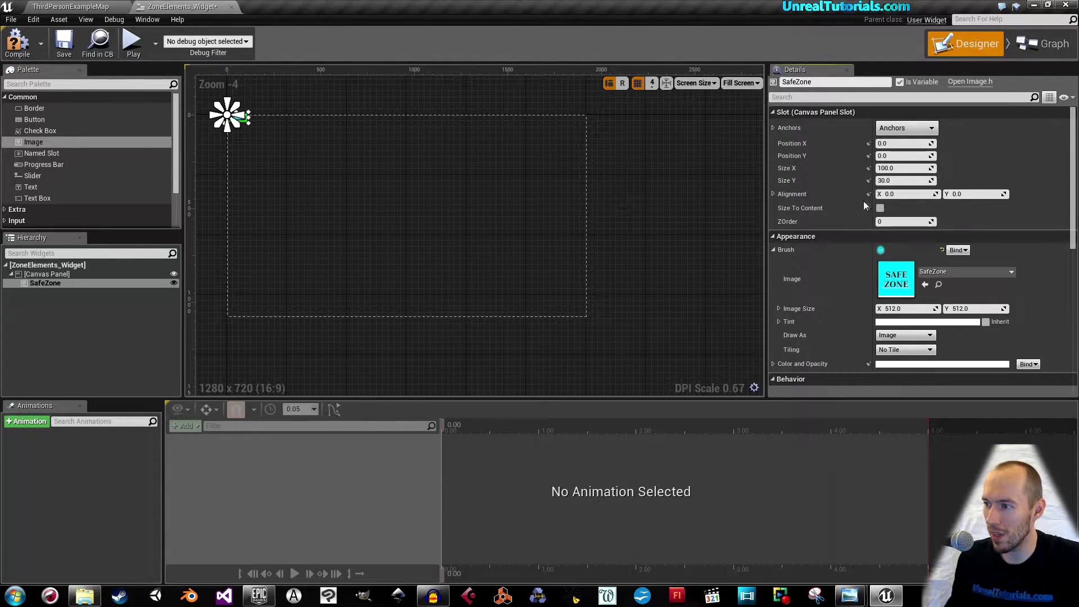
Step: Set the SafeZone image's Size X and Size Y to 250
click(897, 167)
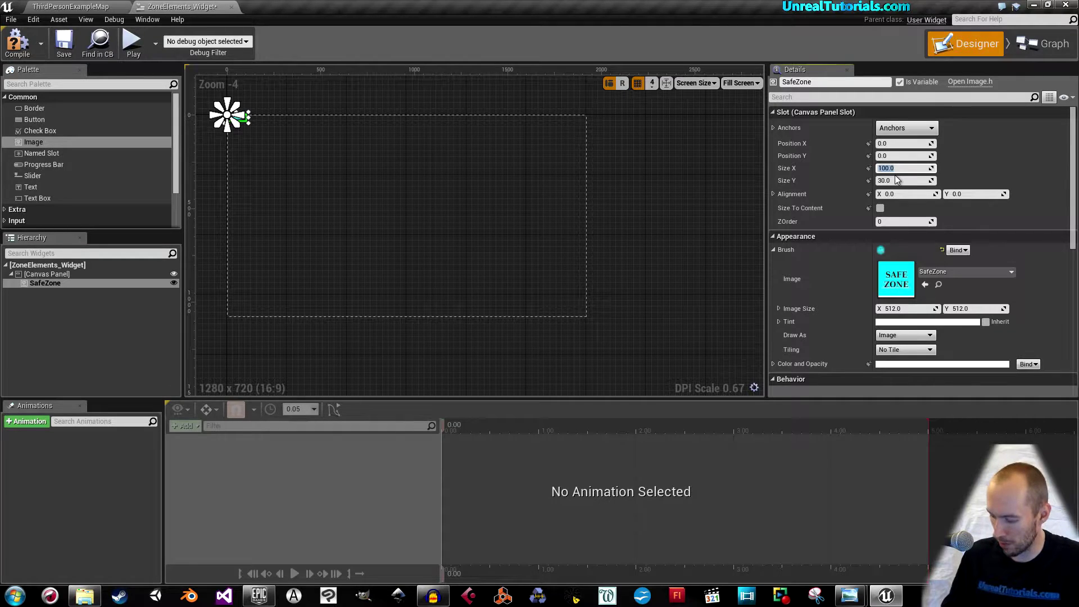
text(250)
key(Tab)
key(Tab)
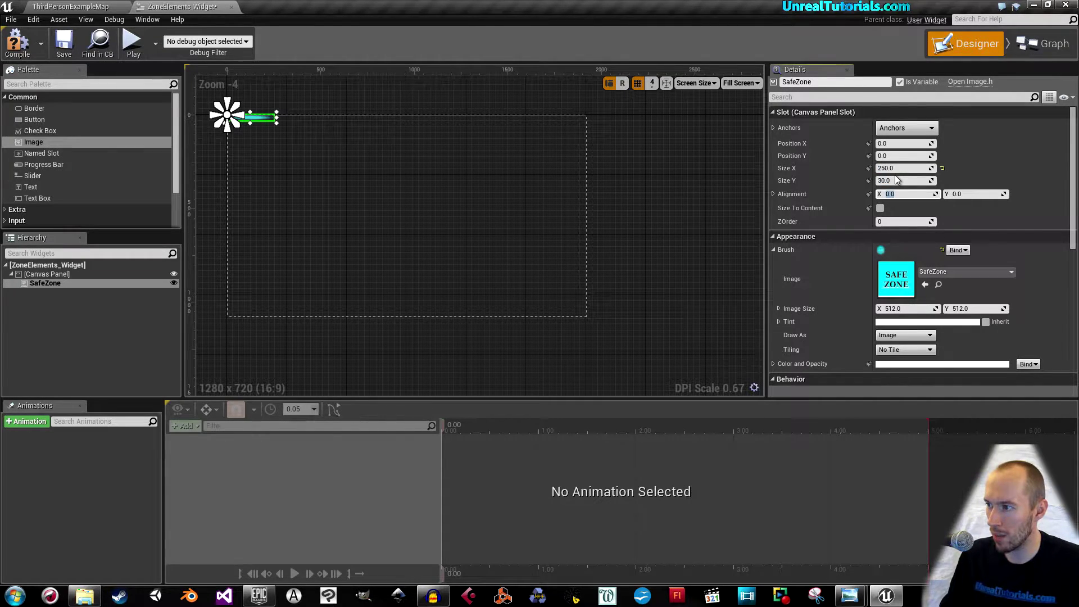
click(886, 178)
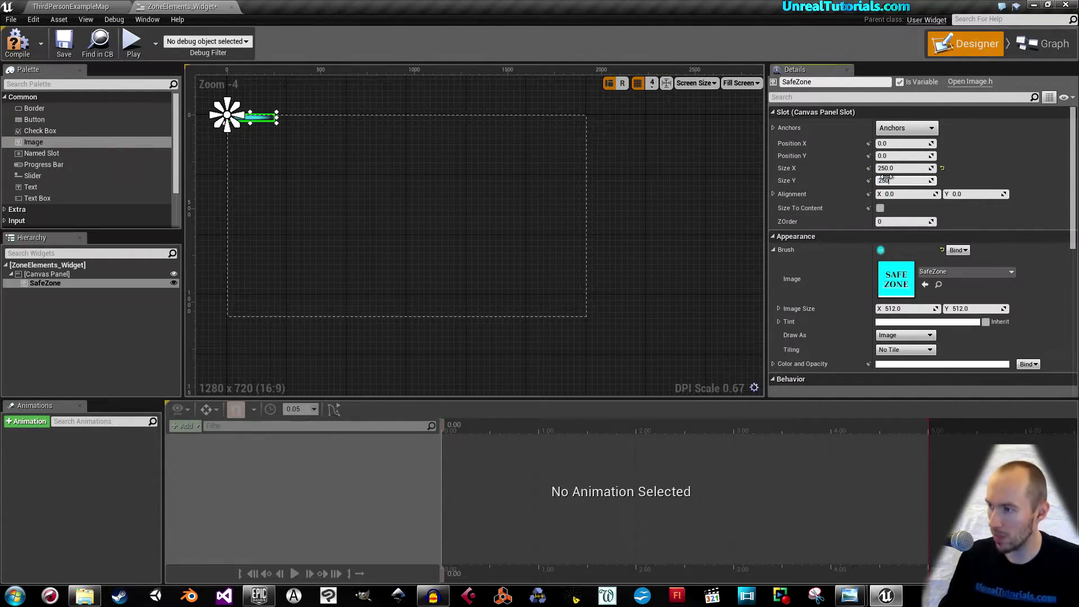
text(250)
key(Return)
Step: Move the image down, anchor it bottom-left, and add a new animation in the enlarged Animations panel
right_drag(305, 204, 362, 212)
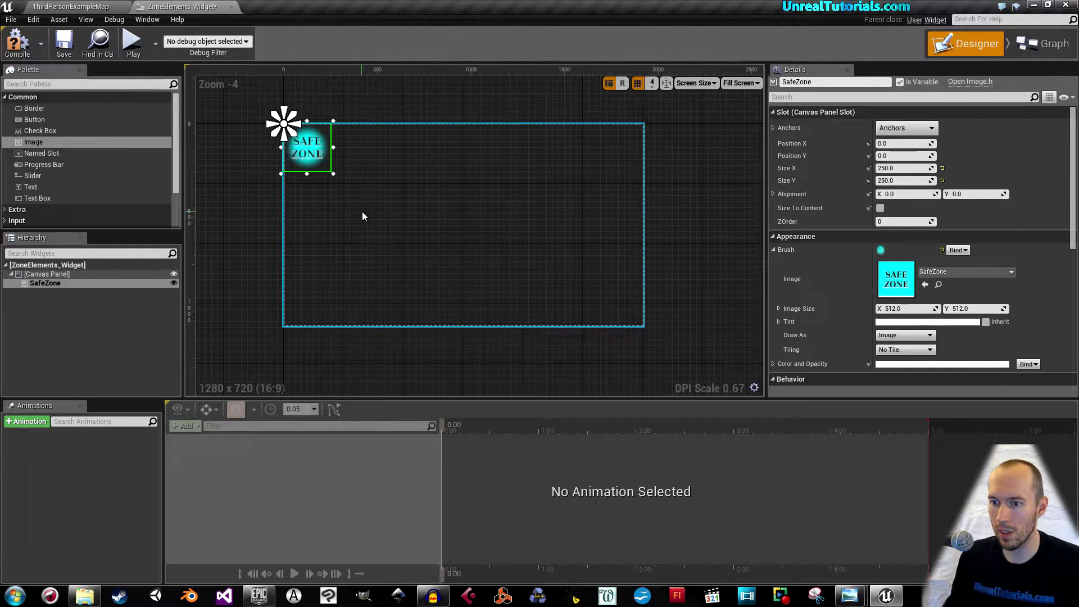
scroll(363, 214, up, 1)
drag(288, 128, 287, 333)
drag(256, 91, 256, 368)
right_drag(363, 302, 380, 285)
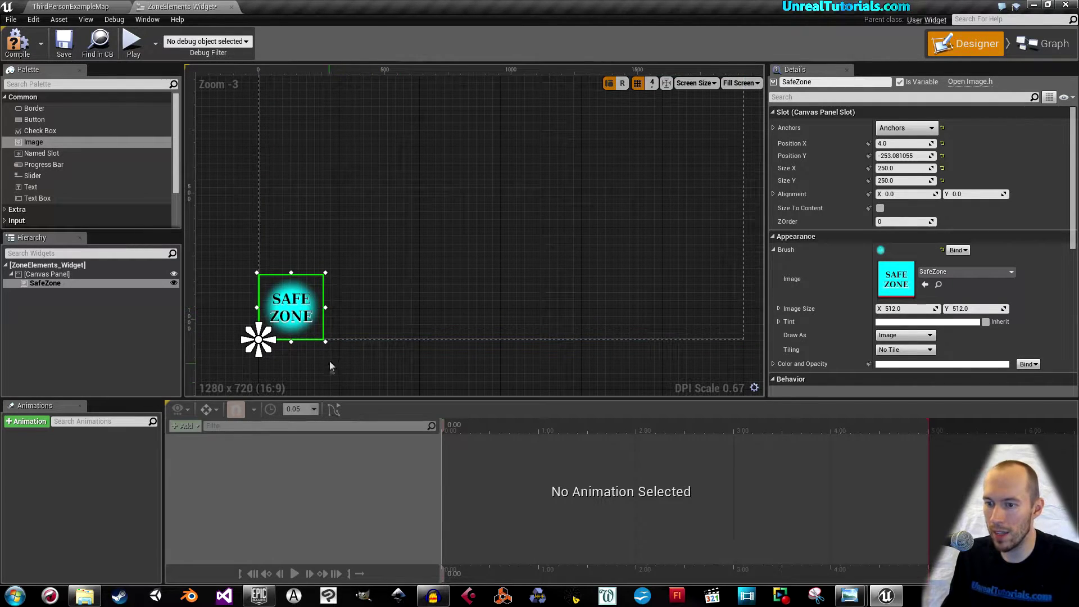
drag(75, 400, 84, 354)
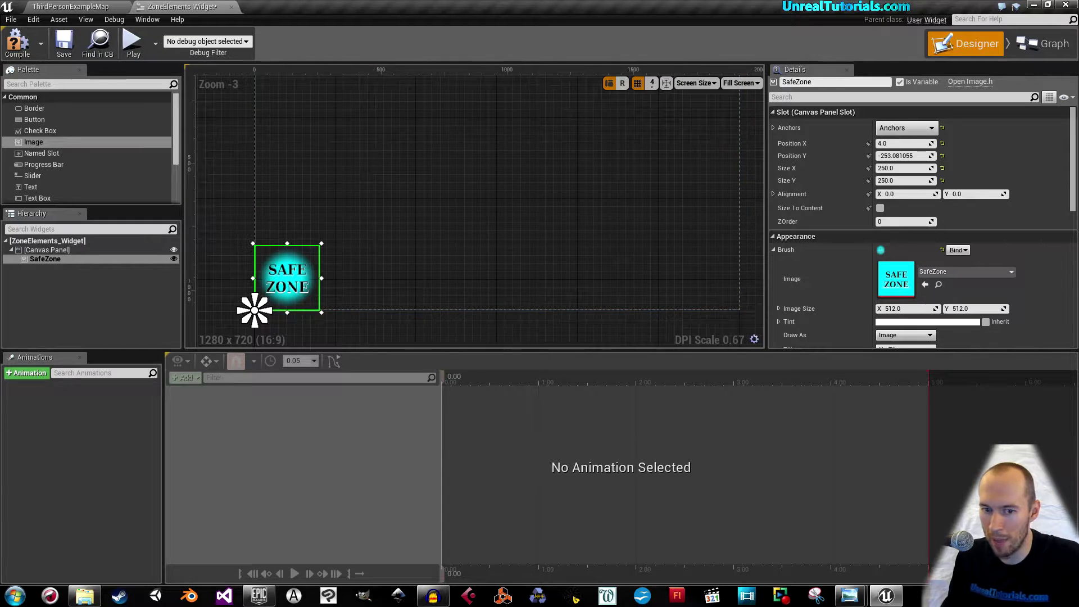
click(29, 374)
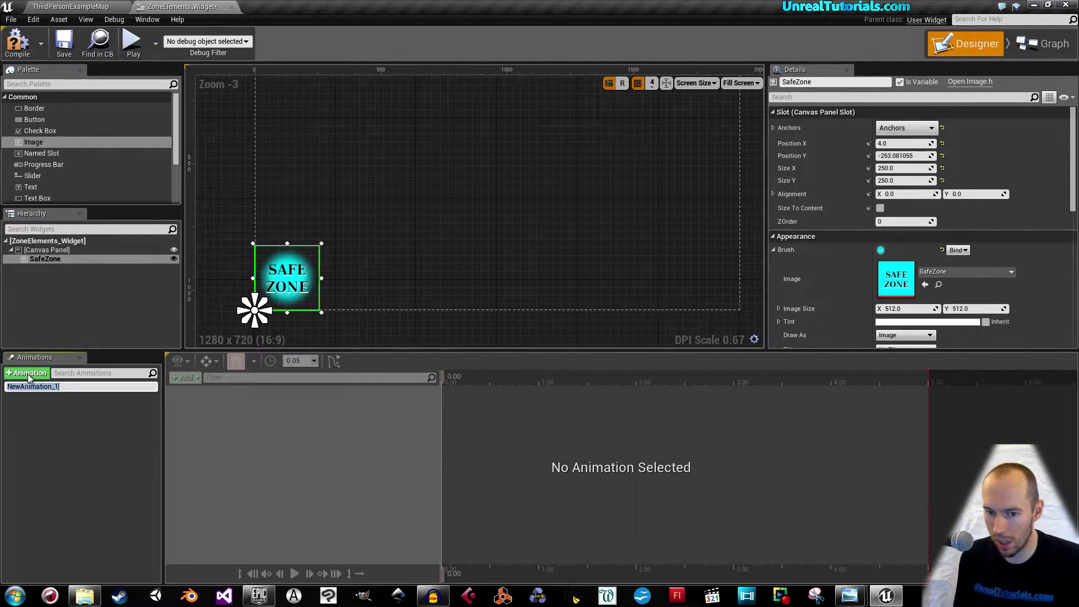
Step: Name the new animation SafeZone_StartAnimation and select it to show its empty timeline
text(SafeZopn)
key(BackSpace)
key(BackSpace)
text(ne_S)
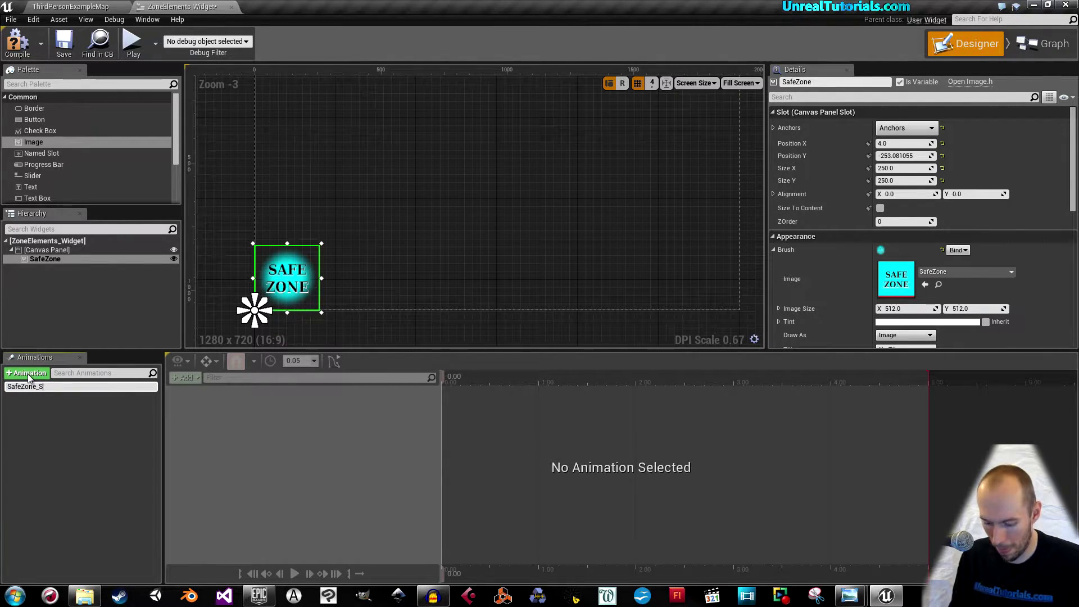
text(tartAnimation)
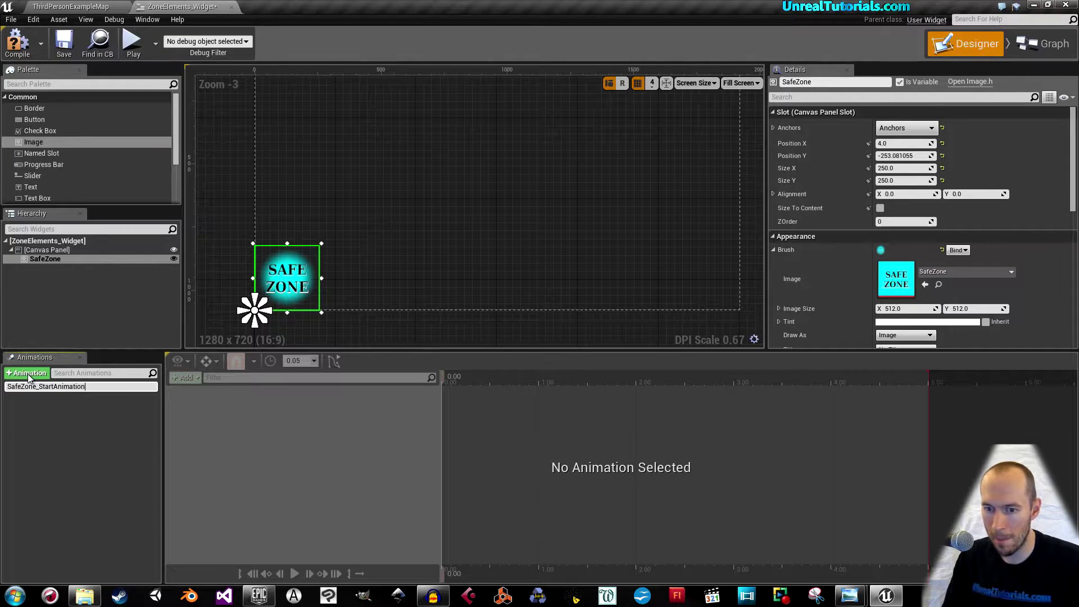
key(Return)
click(49, 387)
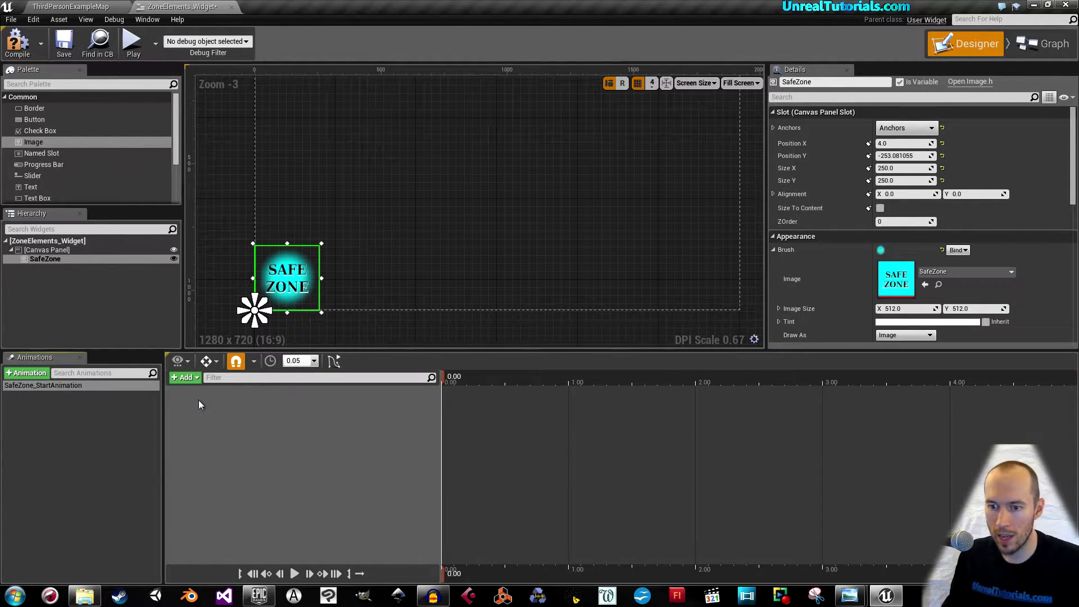
Step: Add a SafeZone track to SafeZone_StartAnimation and set the auto-key mode to Auto-key All
click(185, 378)
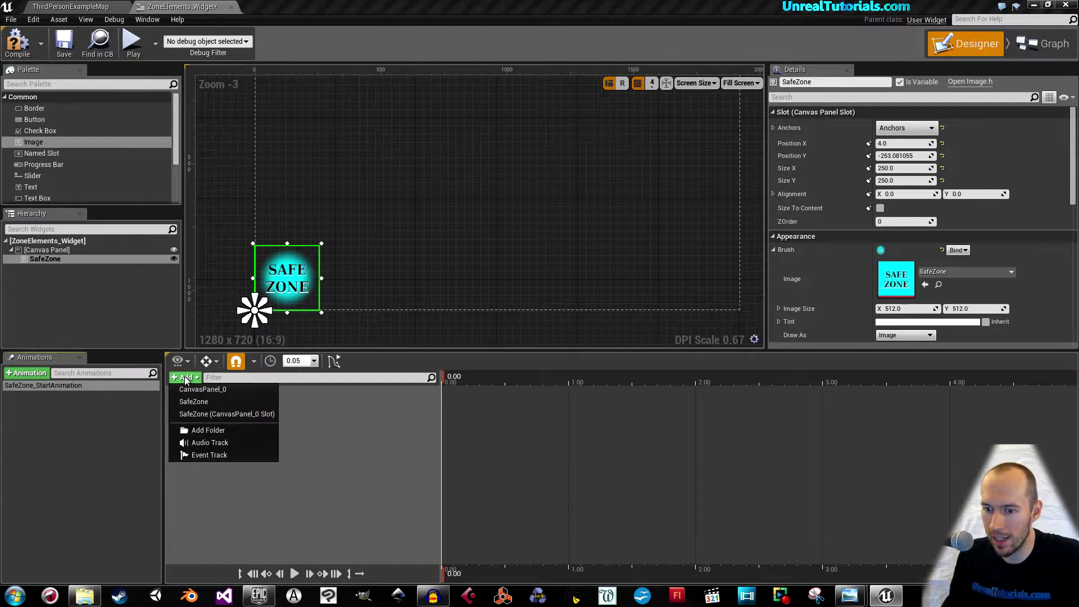
click(214, 401)
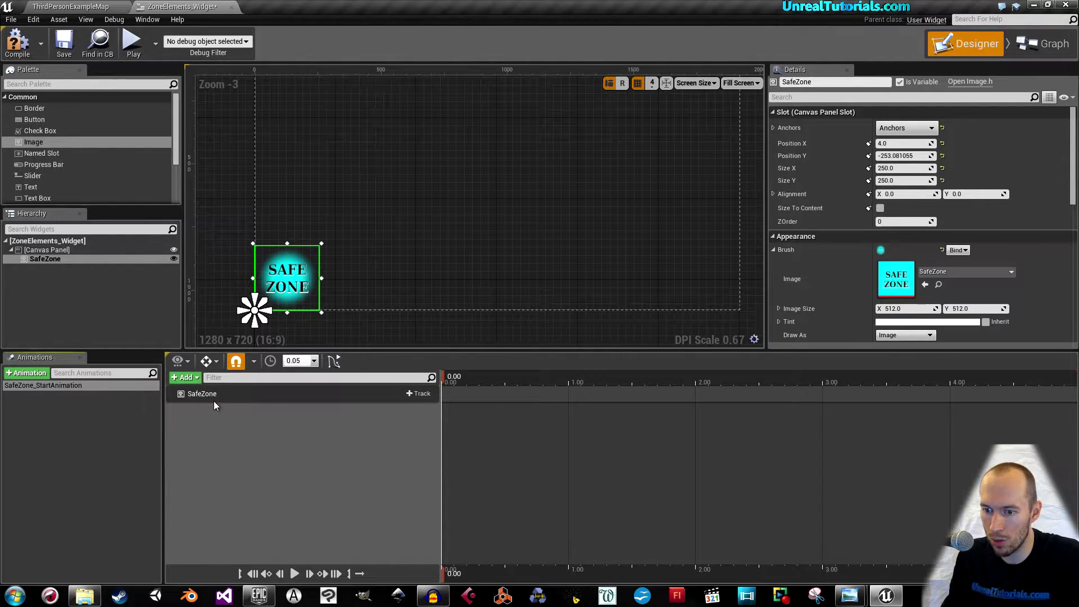
click(418, 394)
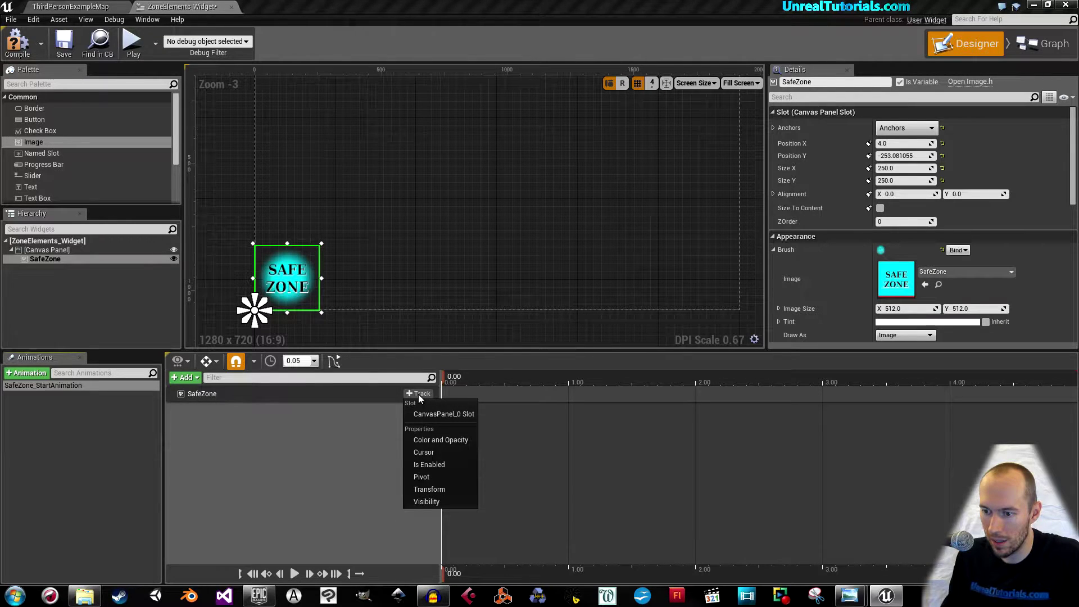
click(417, 392)
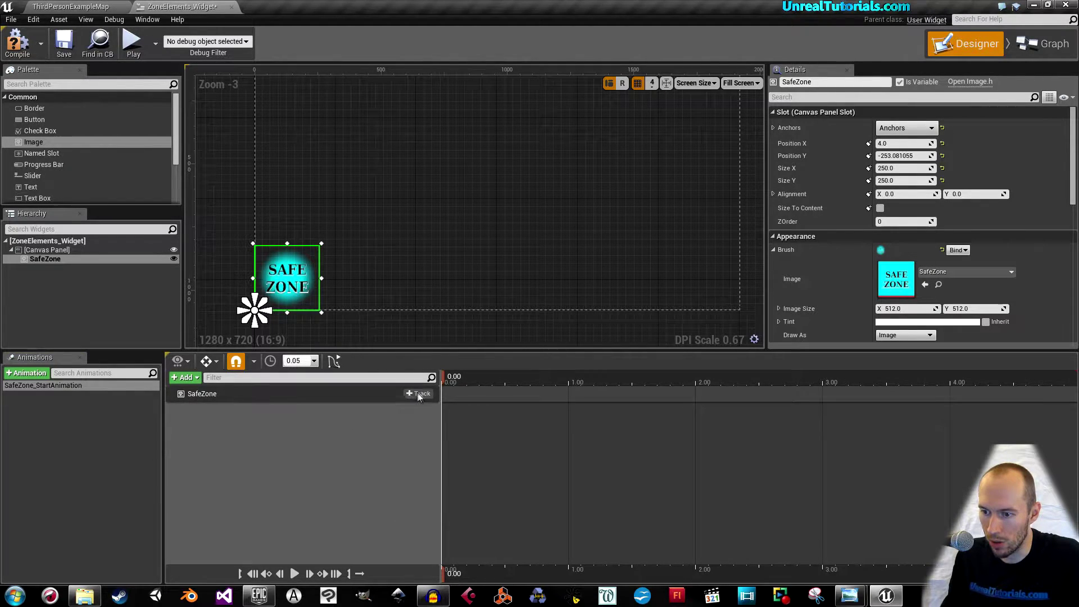
click(216, 360)
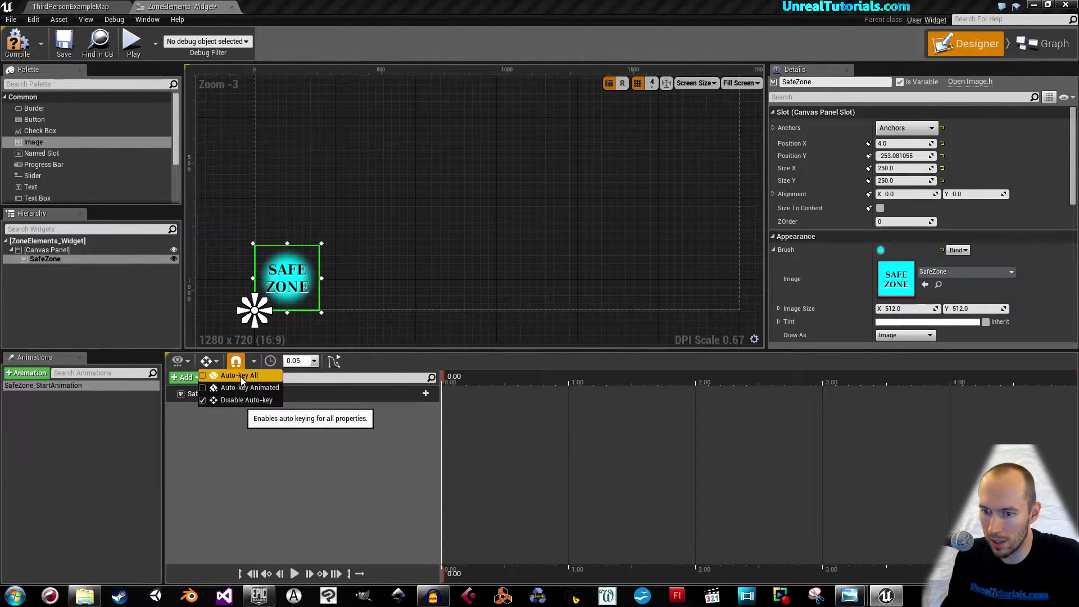
click(241, 376)
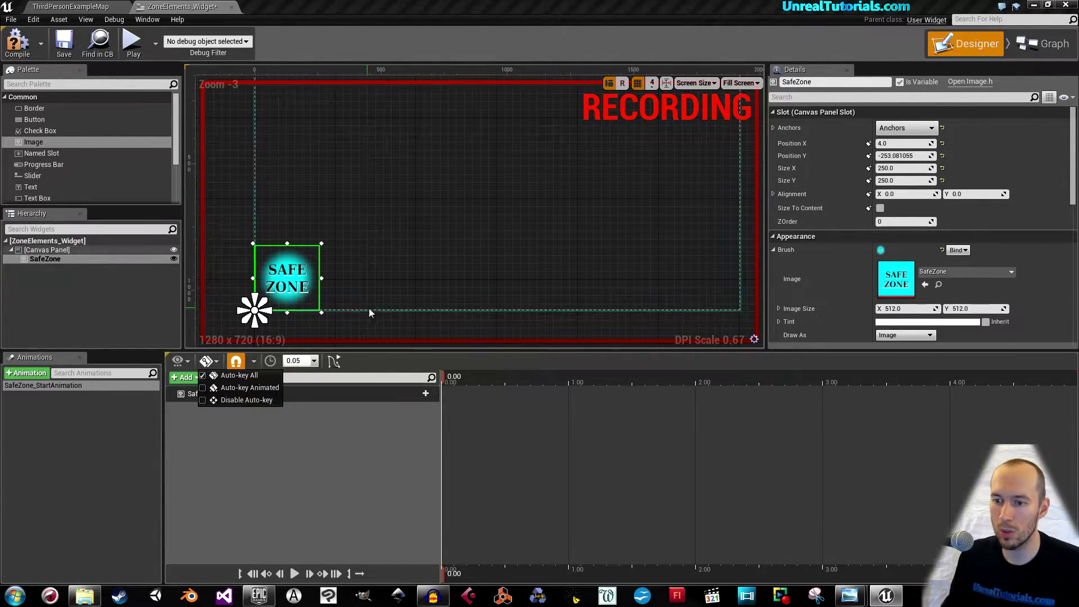
Step: At time 0, drop SafeZone below the canvas edge with a bottom-left anchor, keying CanvasPanelSlot_0
click(284, 492)
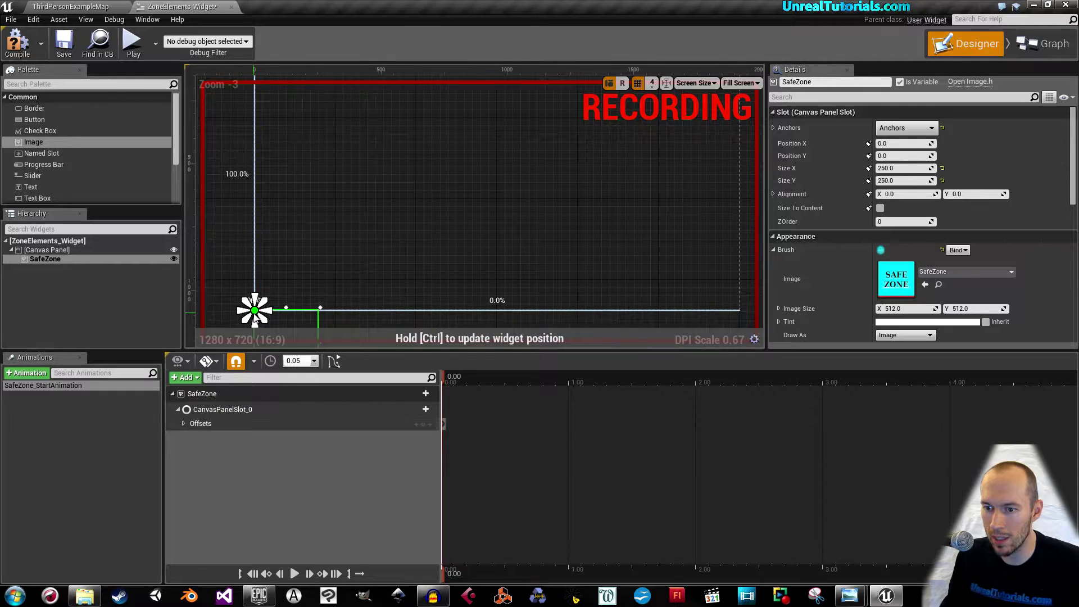
drag(254, 311, 254, 286)
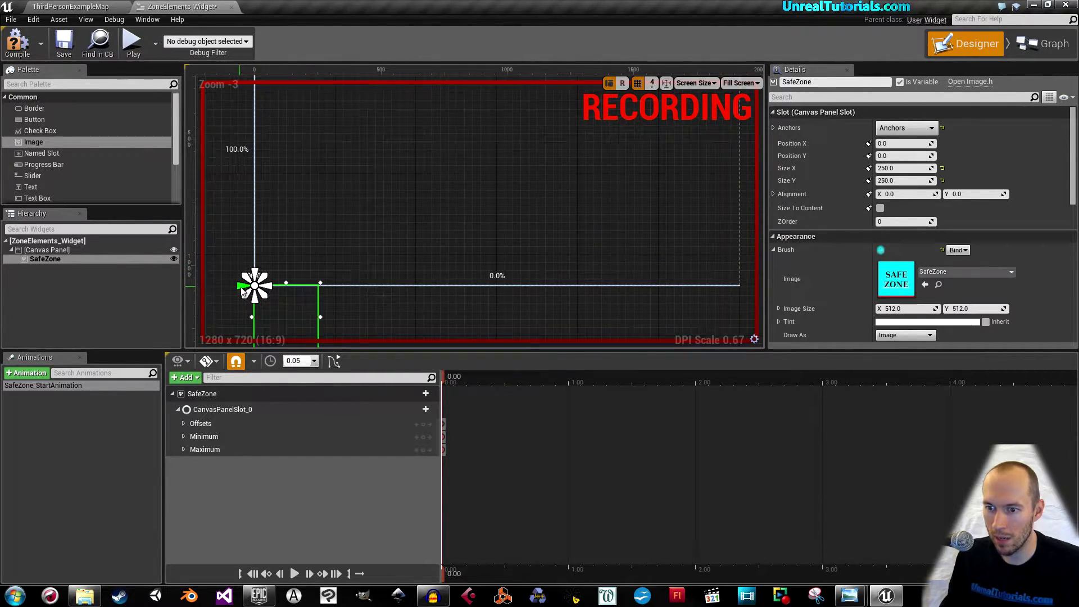
click(893, 128)
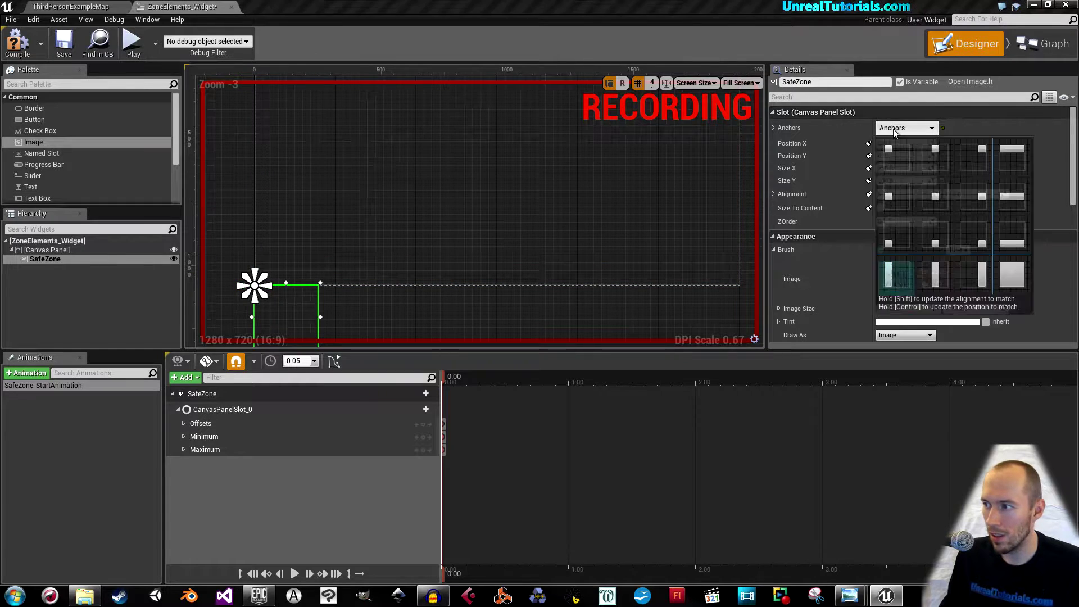
click(888, 239)
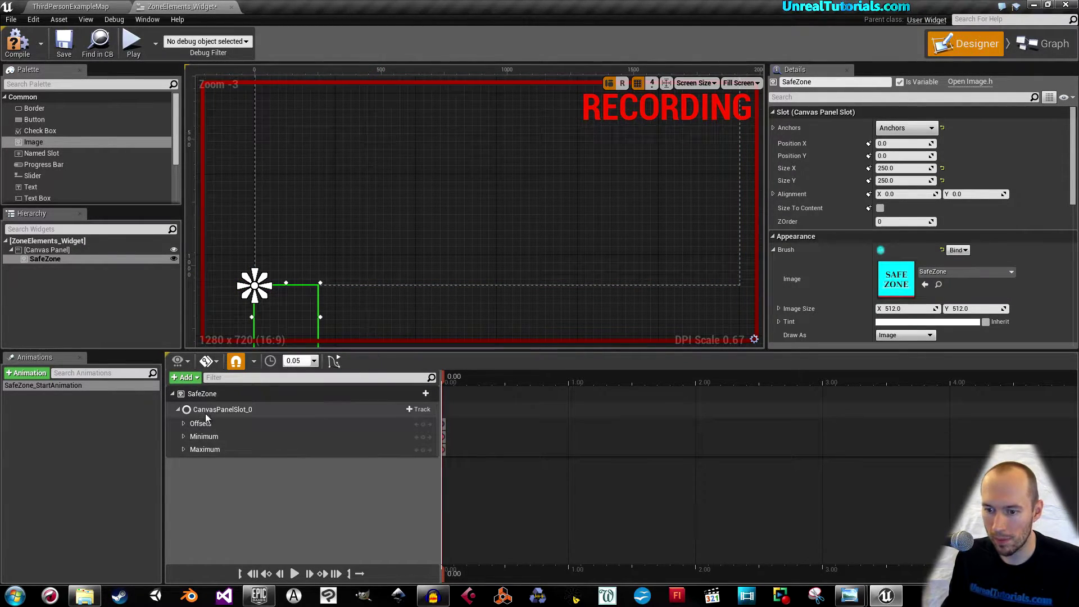
click(178, 410)
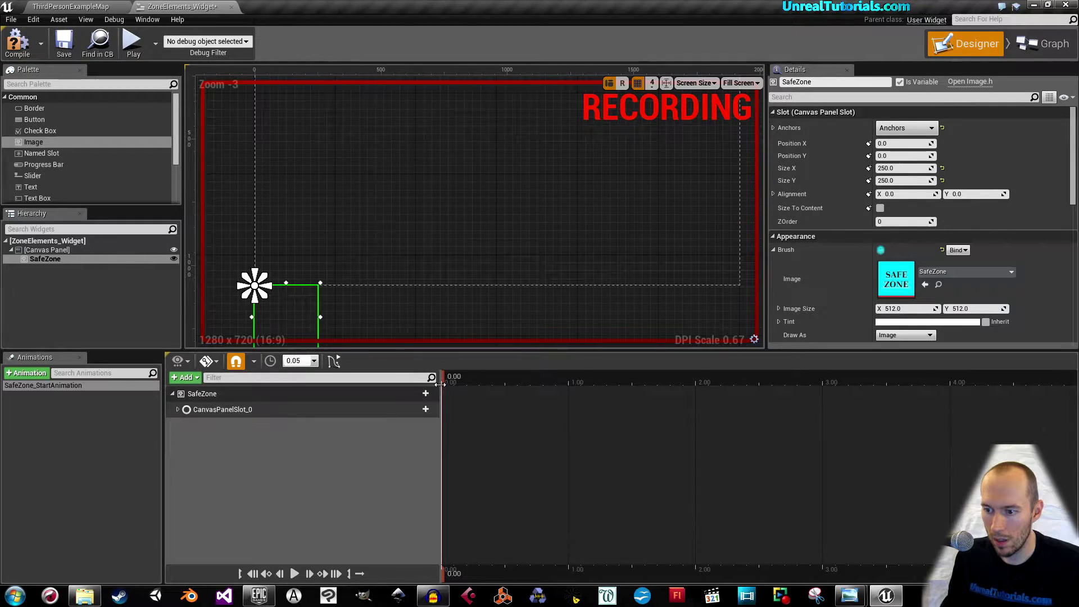
click(178, 409)
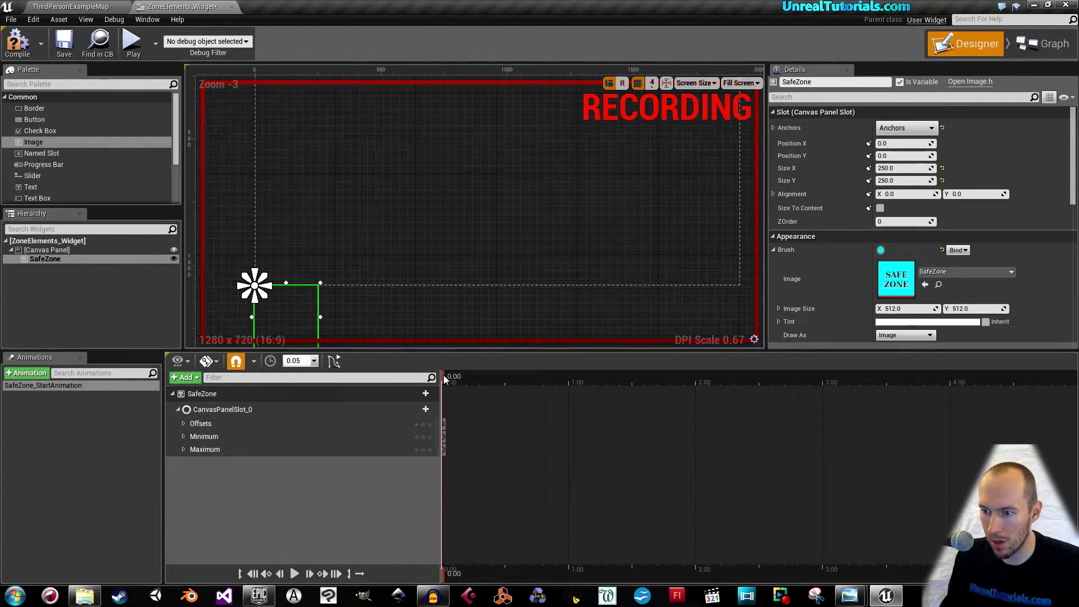
Step: At 1.00 s, raise SafeZone into the canvas's bottom-left corner, then disable auto-key
drag(448, 381, 555, 386)
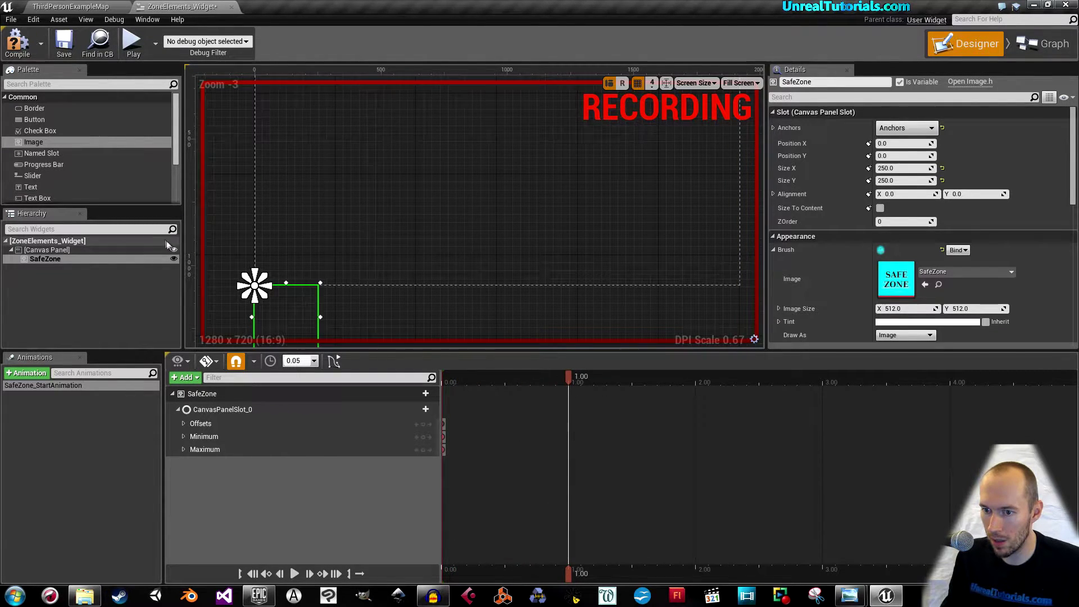
drag(256, 290, 260, 229)
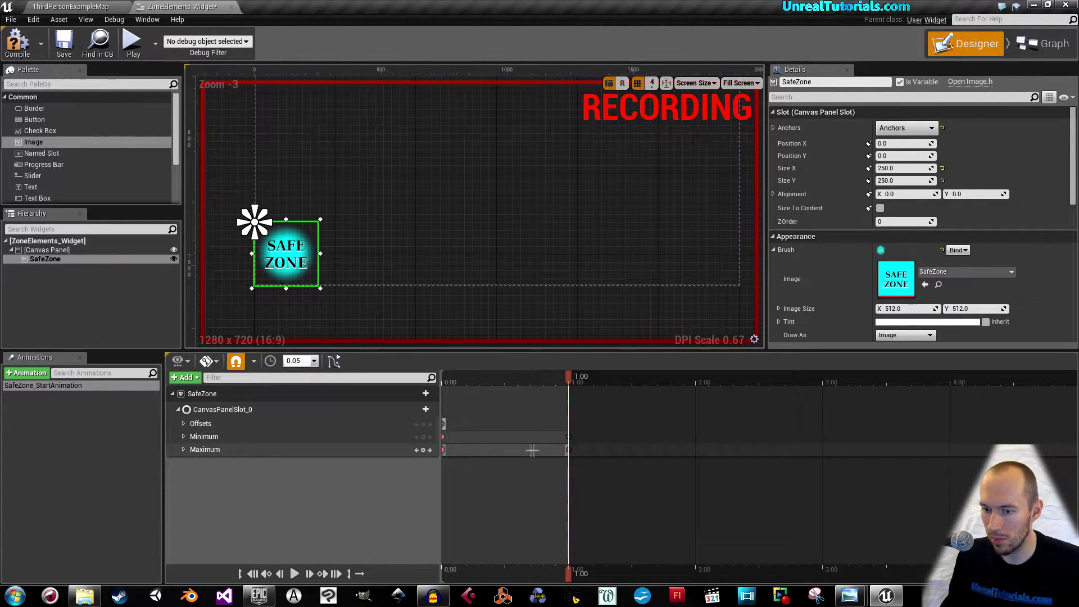
click(207, 361)
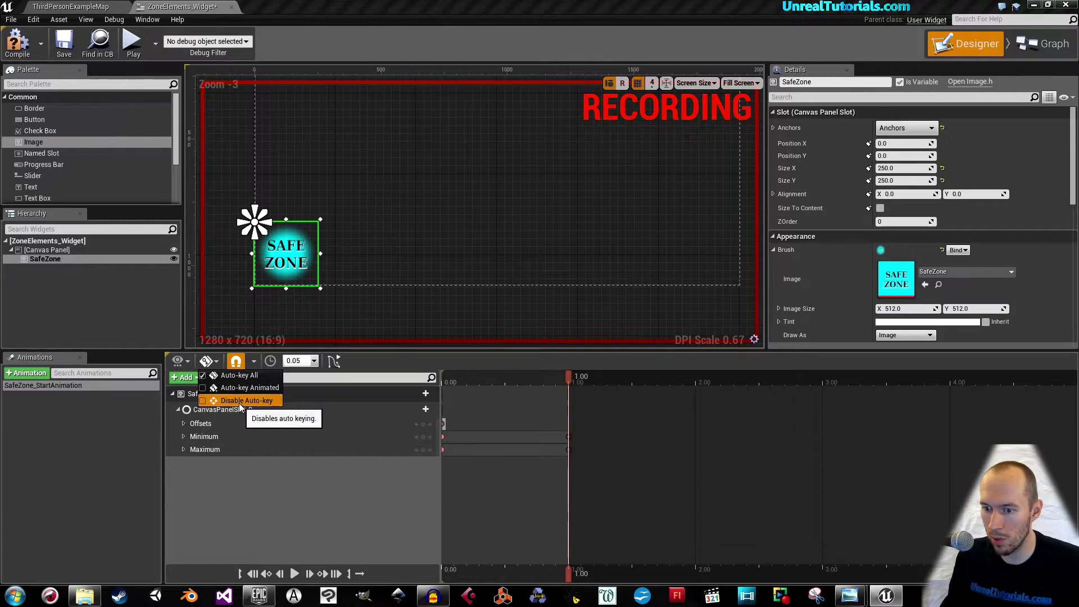
click(238, 399)
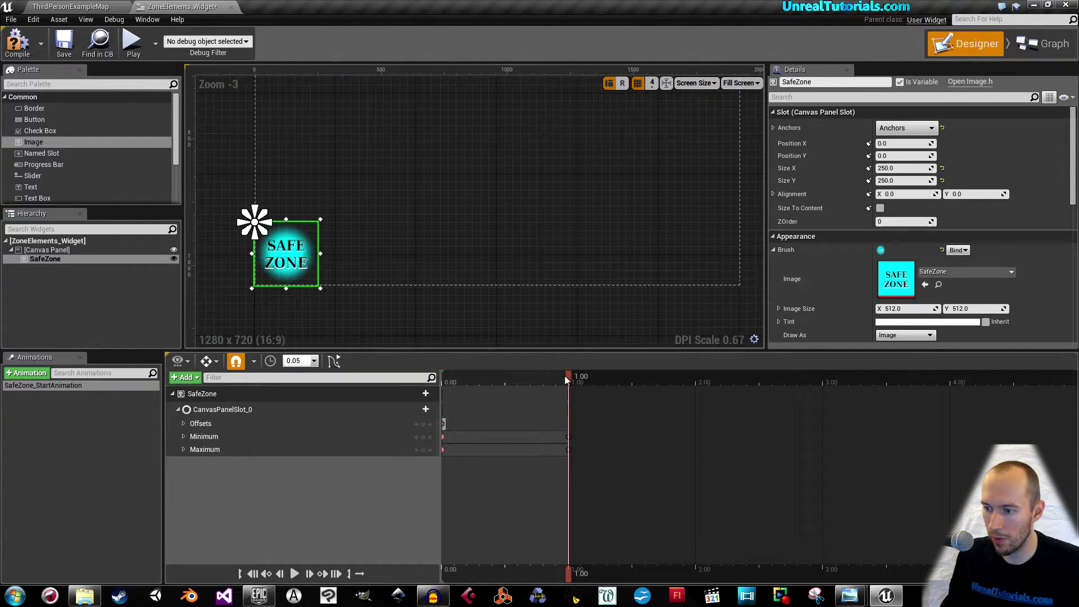